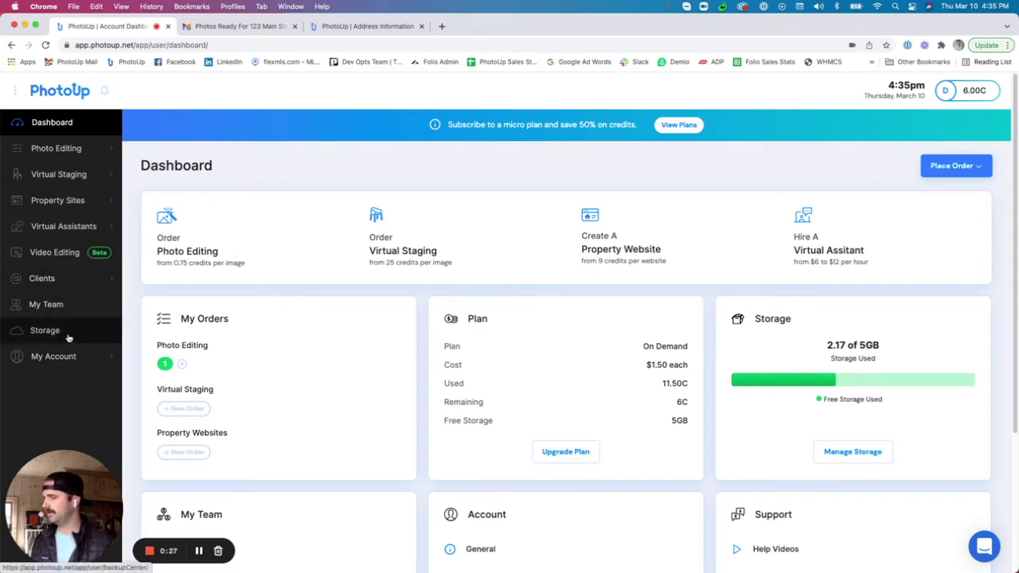
# - From the Dashboard, choose Place Order > Photo Editing to load the New Order Information page
pyautogui.click(67, 360)
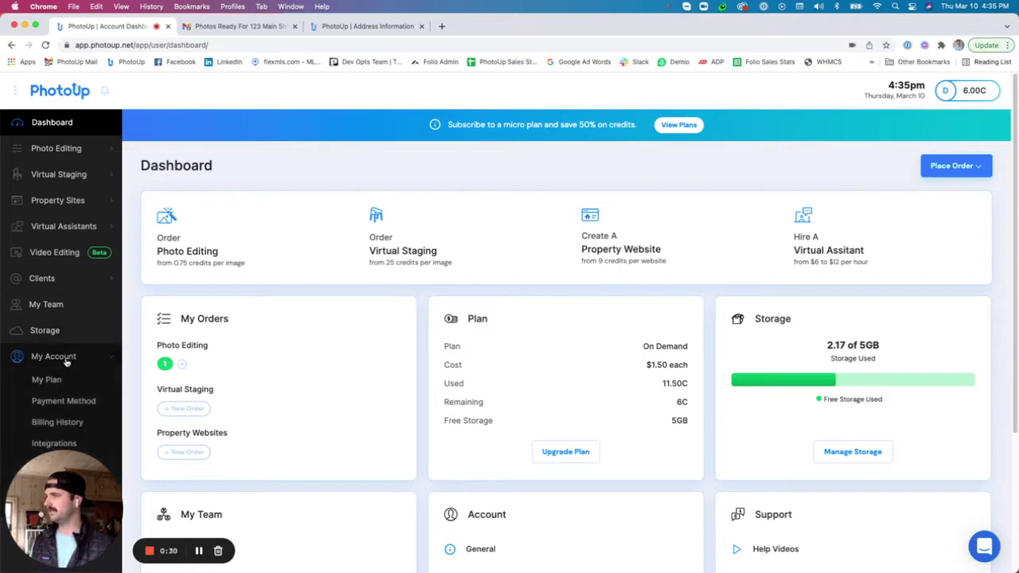
pyautogui.click(67, 360)
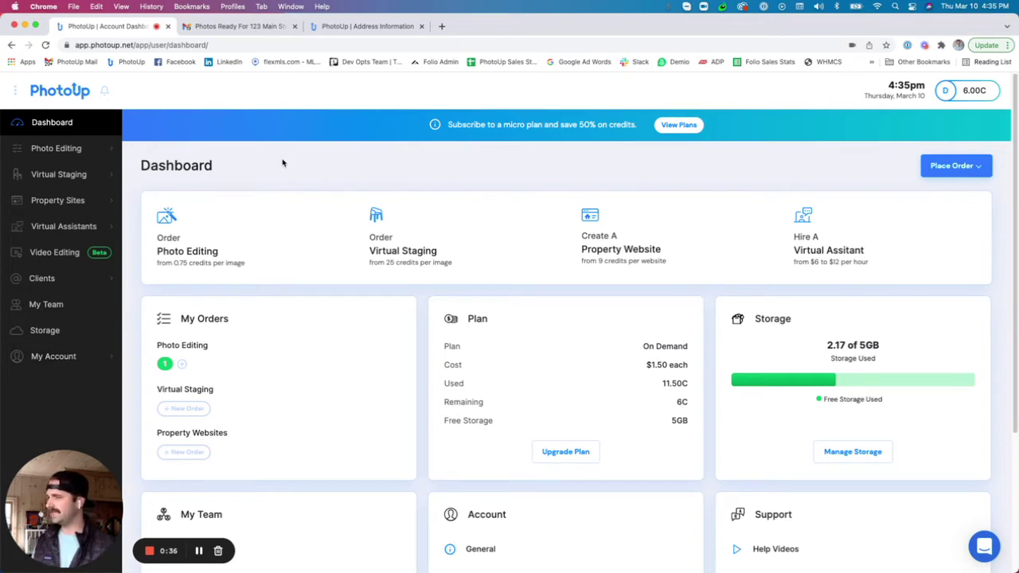
pyautogui.click(60, 148)
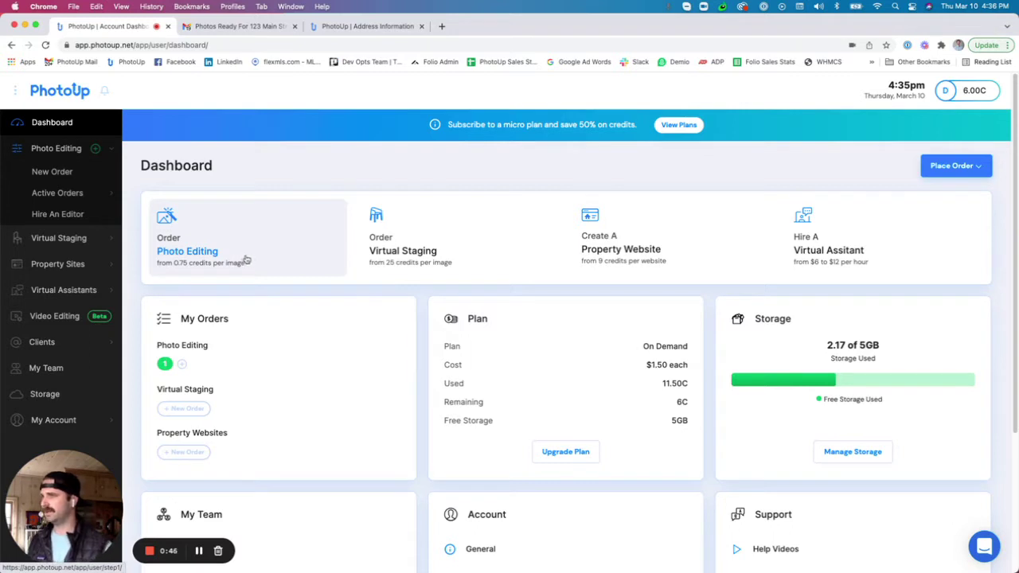
pyautogui.click(976, 169)
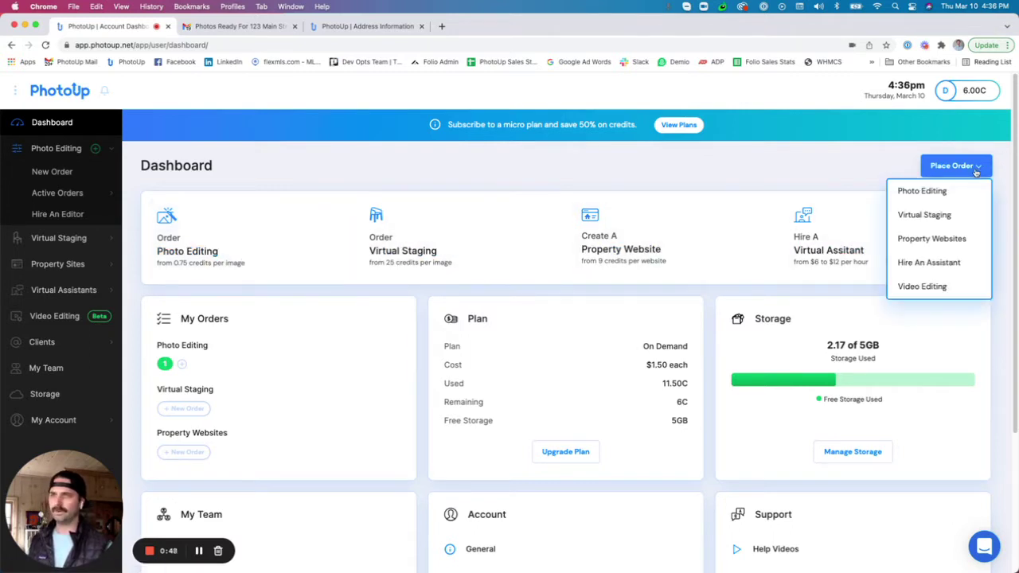
pyautogui.click(934, 198)
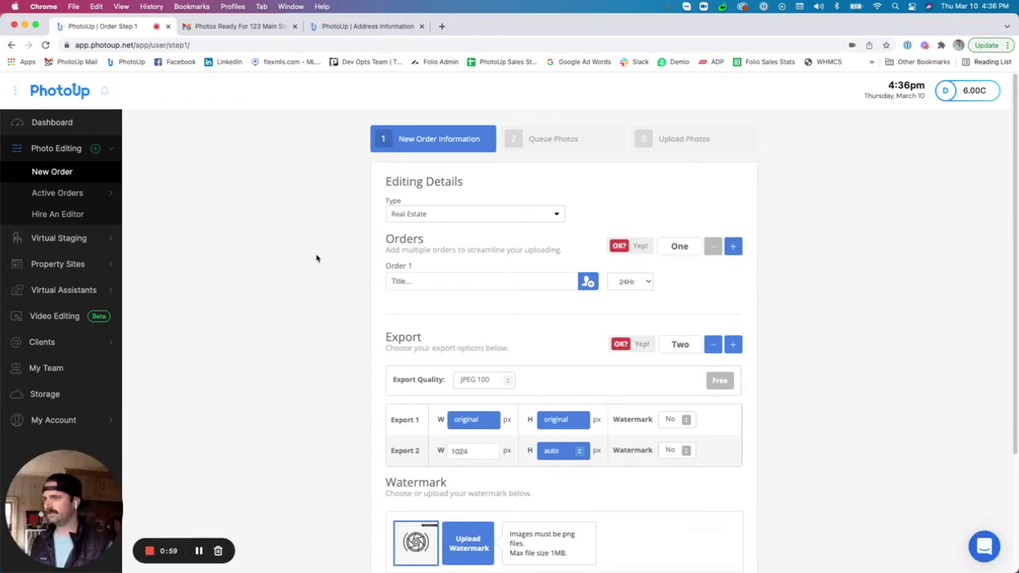
pyautogui.click(451, 223)
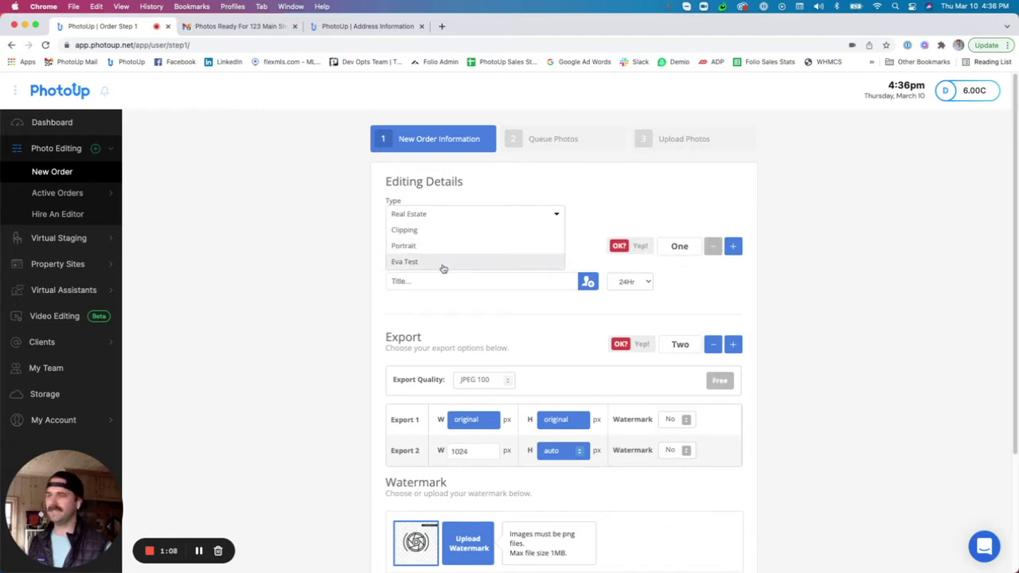
pyautogui.click(362, 271)
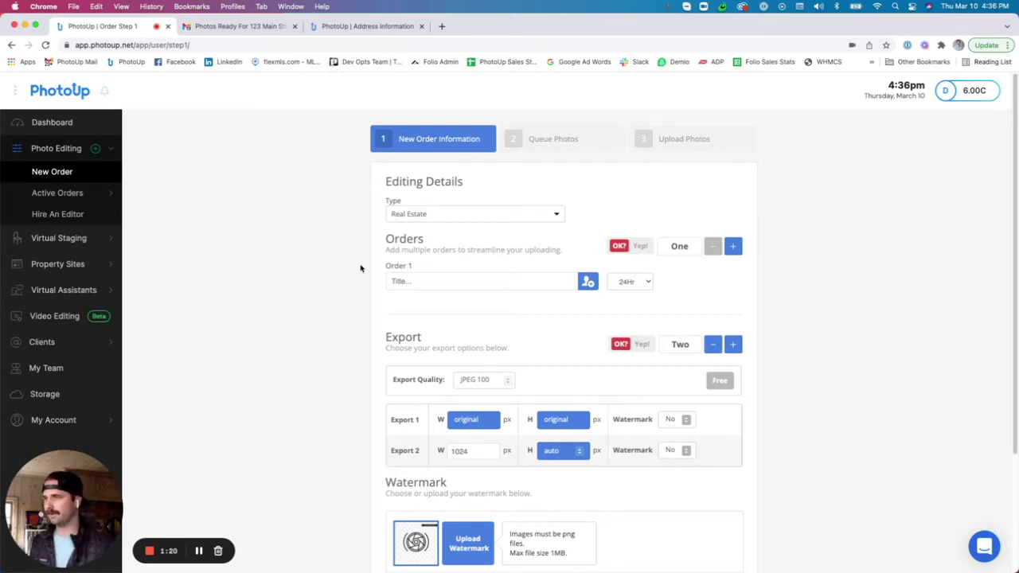
pyautogui.click(482, 222)
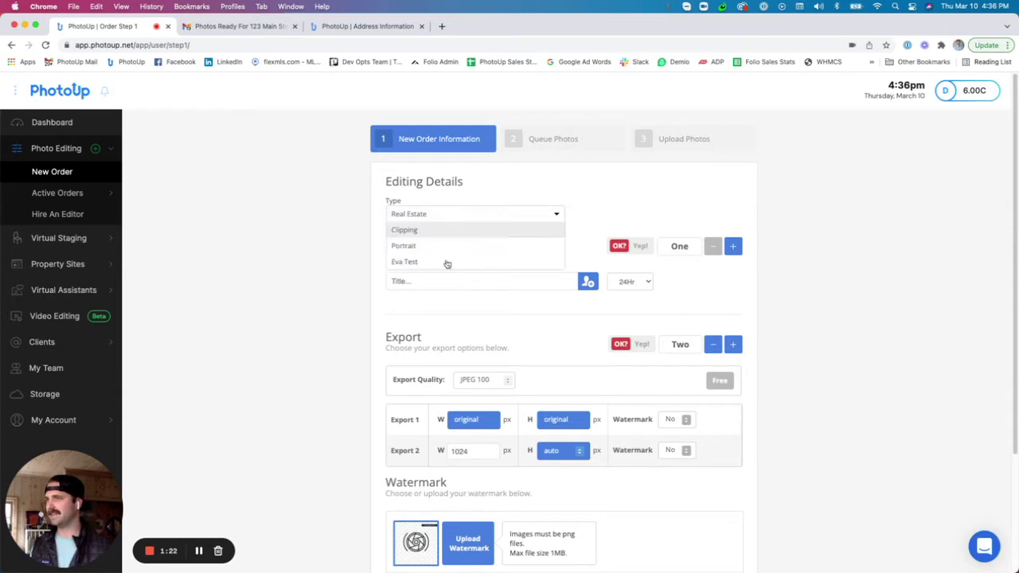
pyautogui.click(330, 266)
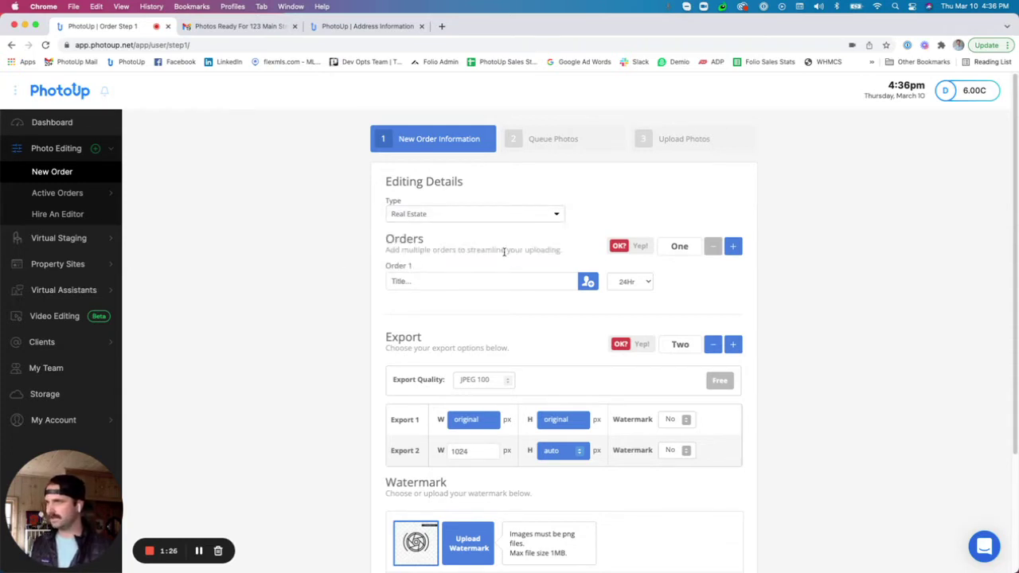
pyautogui.click(441, 281)
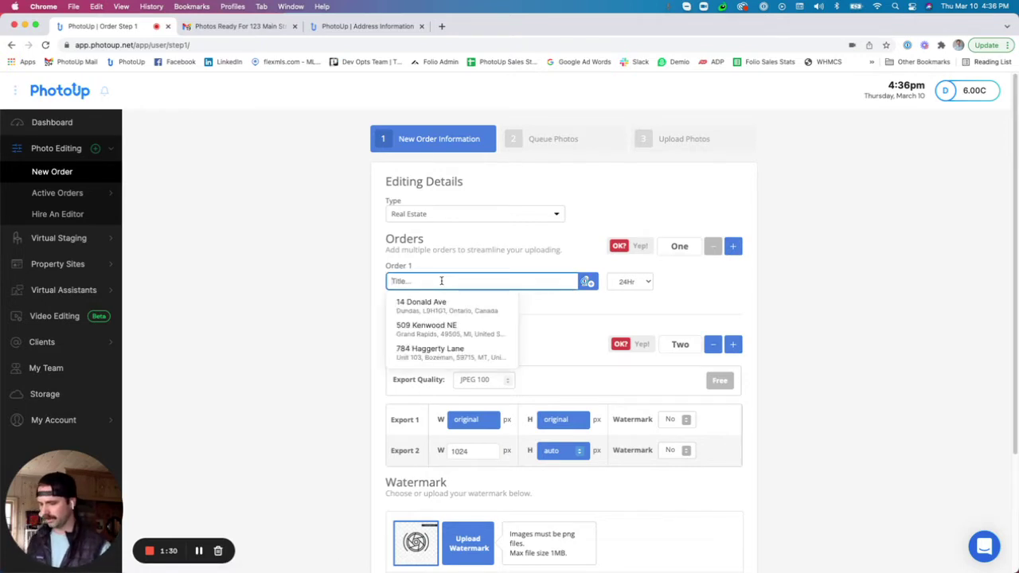
# - Title Order 1 '123 Main Street' and assign an existing client found through the client search
pyautogui.write('123 Main Street')
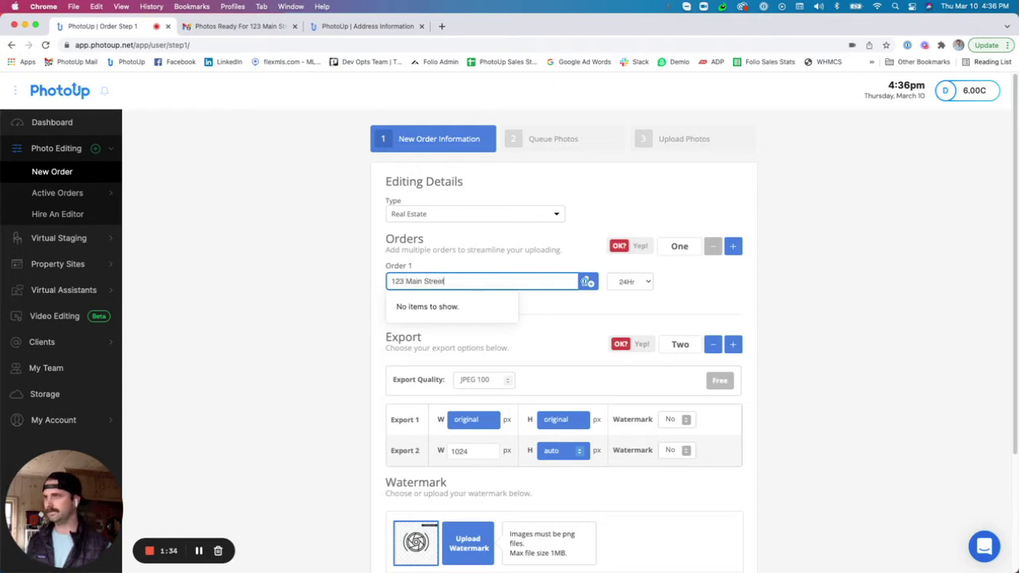
pyautogui.click(516, 254)
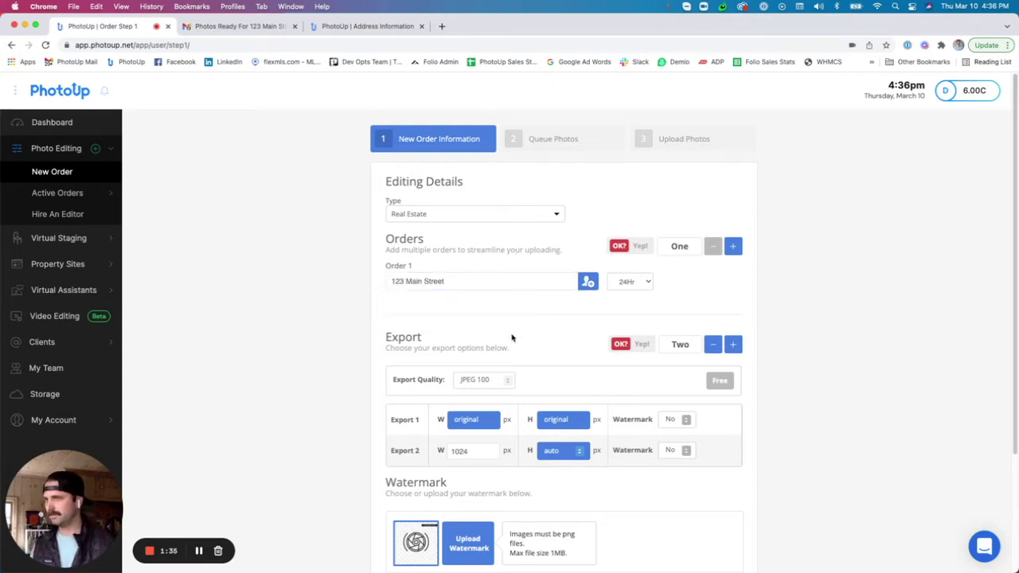
pyautogui.click(587, 283)
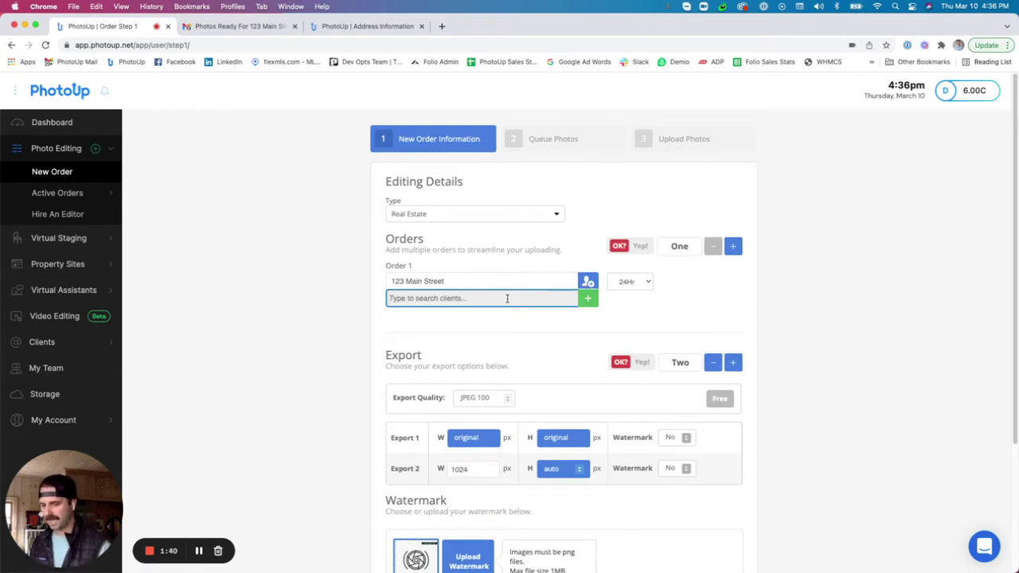
pyautogui.click(590, 300)
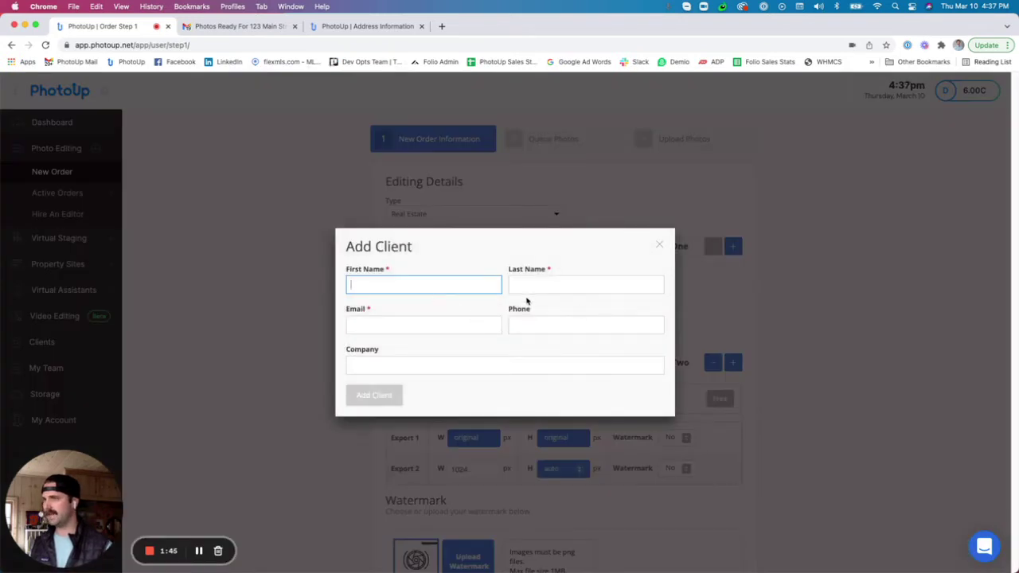
pyautogui.click(660, 246)
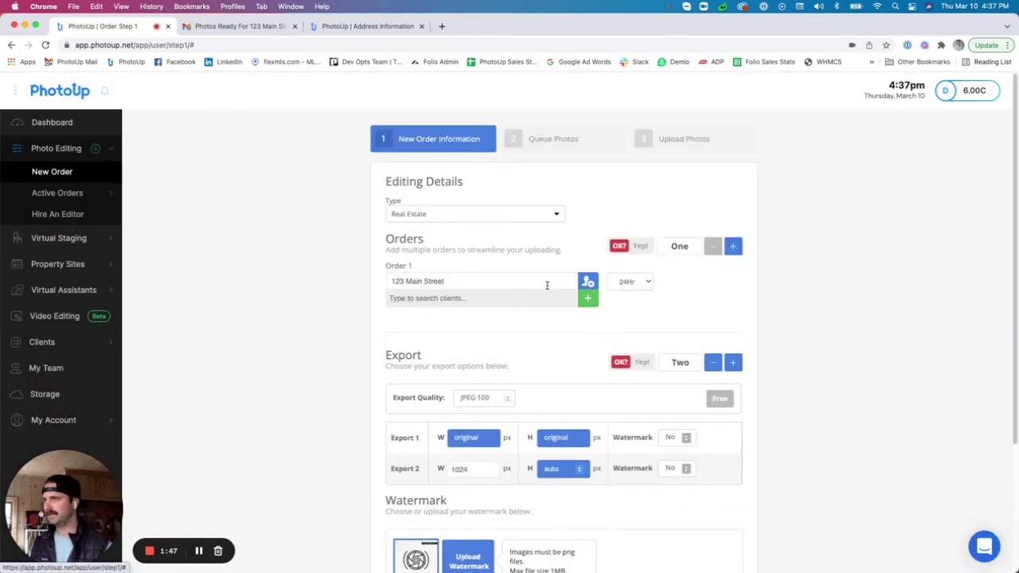
pyautogui.click(504, 301)
pyautogui.write('pat')
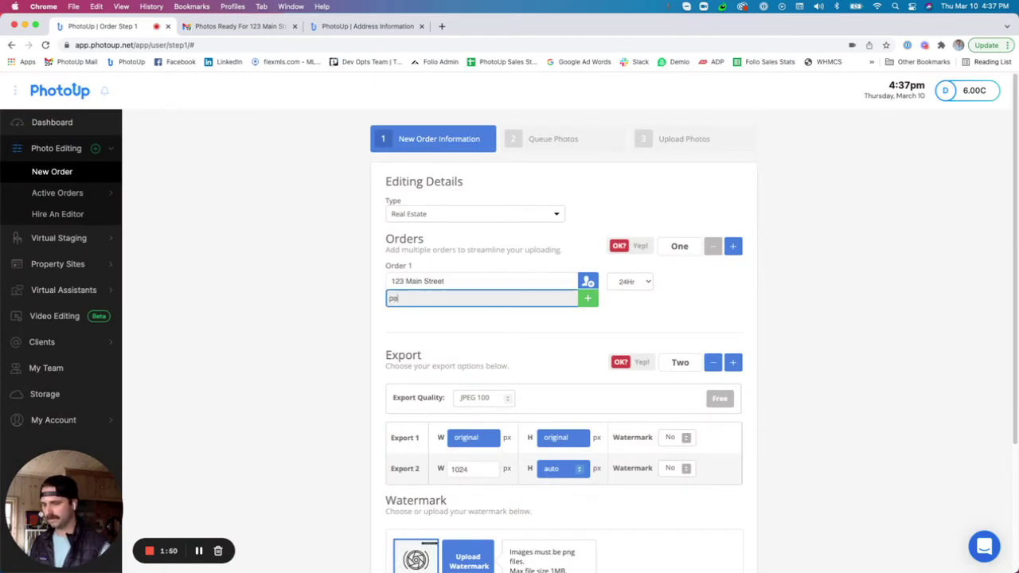
pyautogui.click(436, 318)
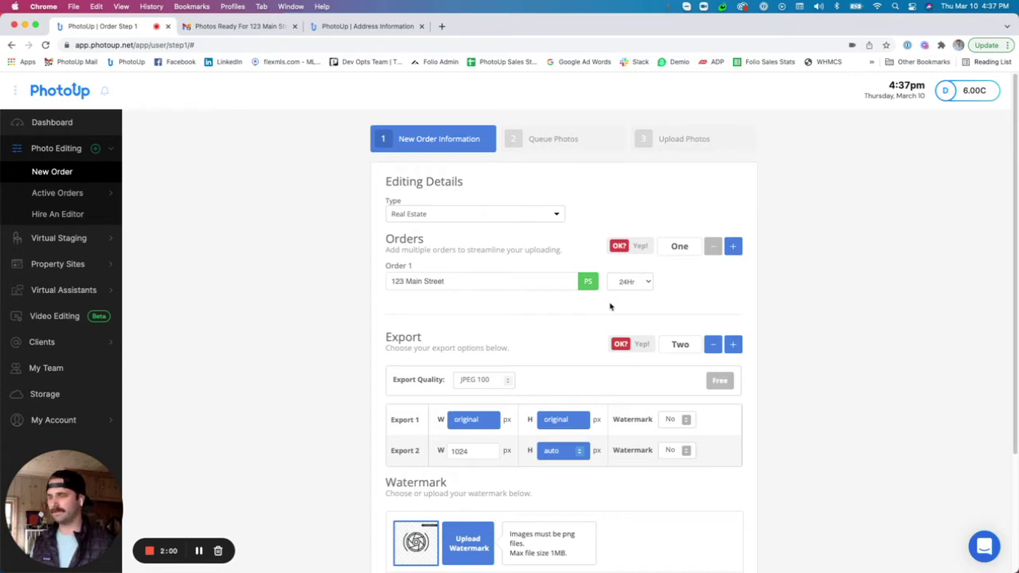
# - Keep 24Hr turnaround with a single order and mark the Orders section done with Yep!
pyautogui.click(645, 283)
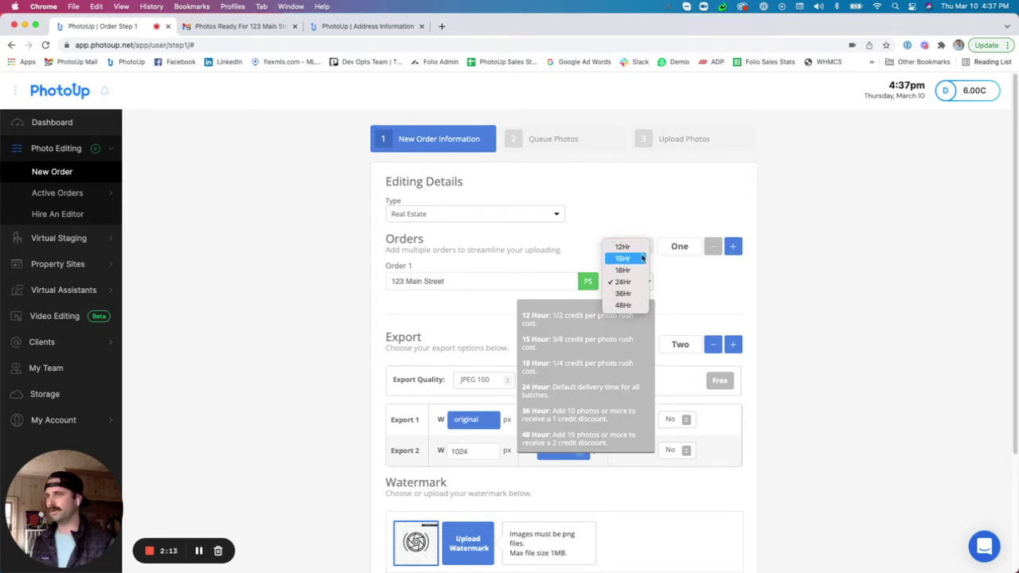
pyautogui.click(681, 295)
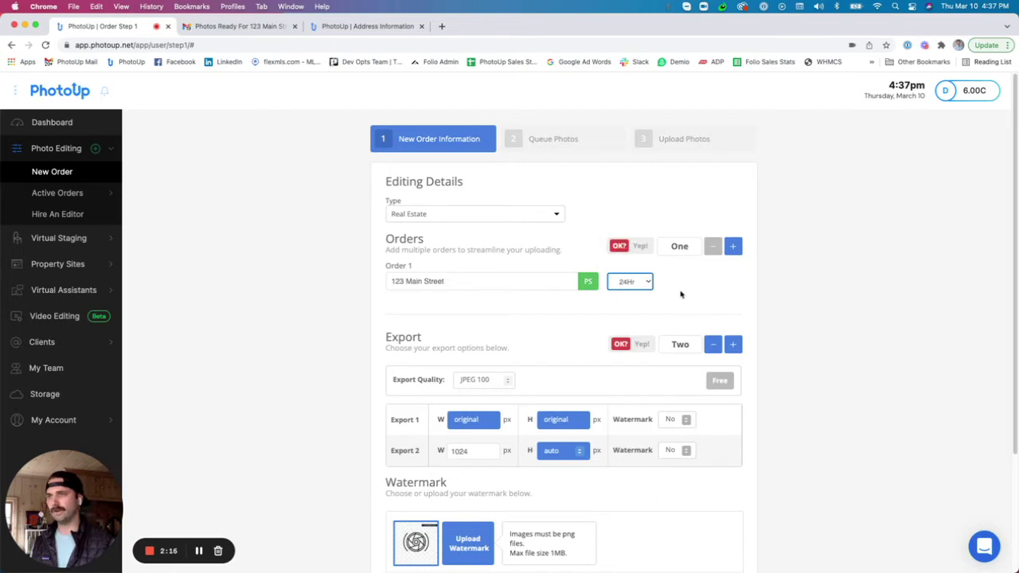
pyautogui.click(733, 247)
pyautogui.click(734, 248)
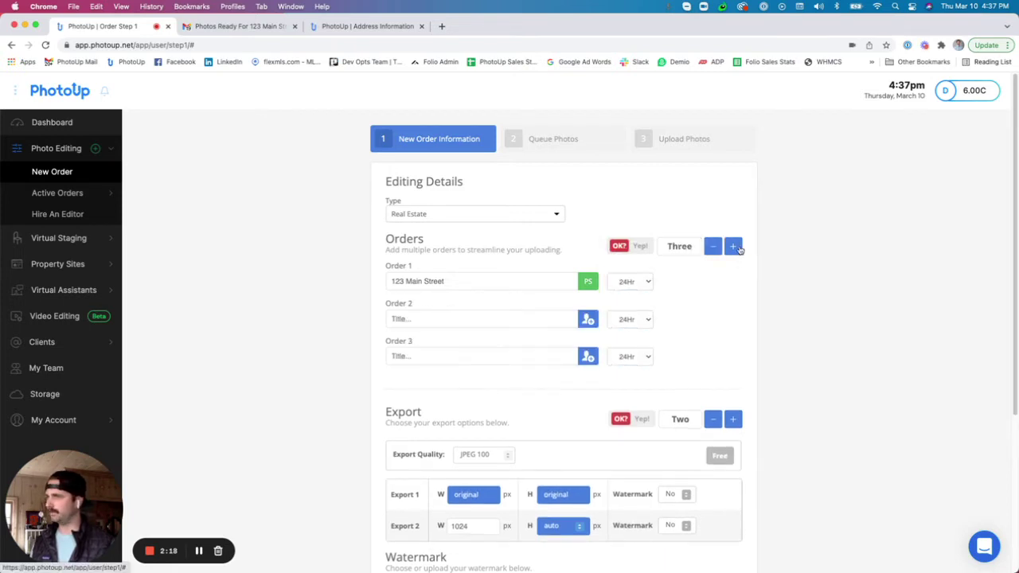
pyautogui.click(713, 247)
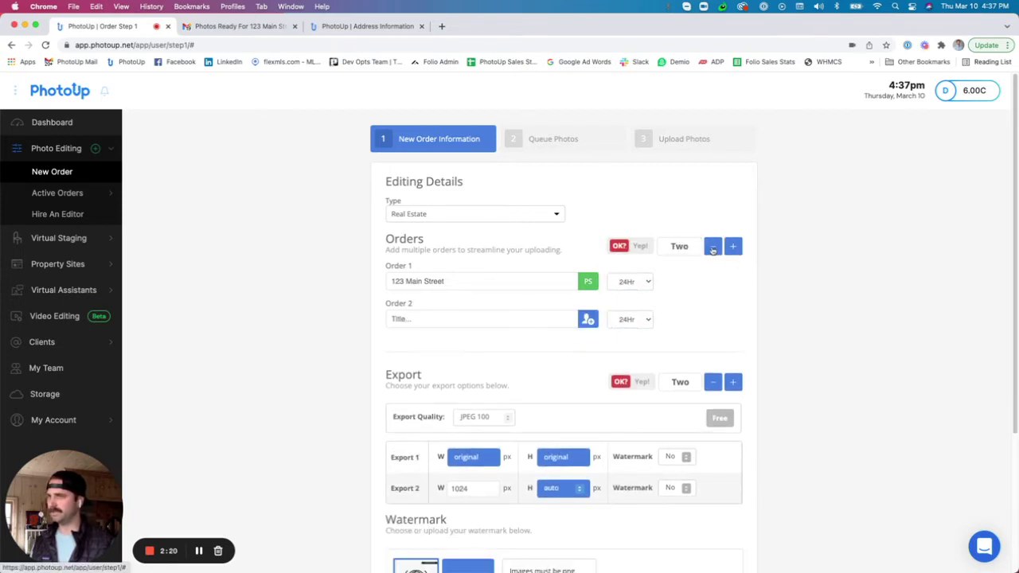
pyautogui.click(713, 248)
pyautogui.click(637, 247)
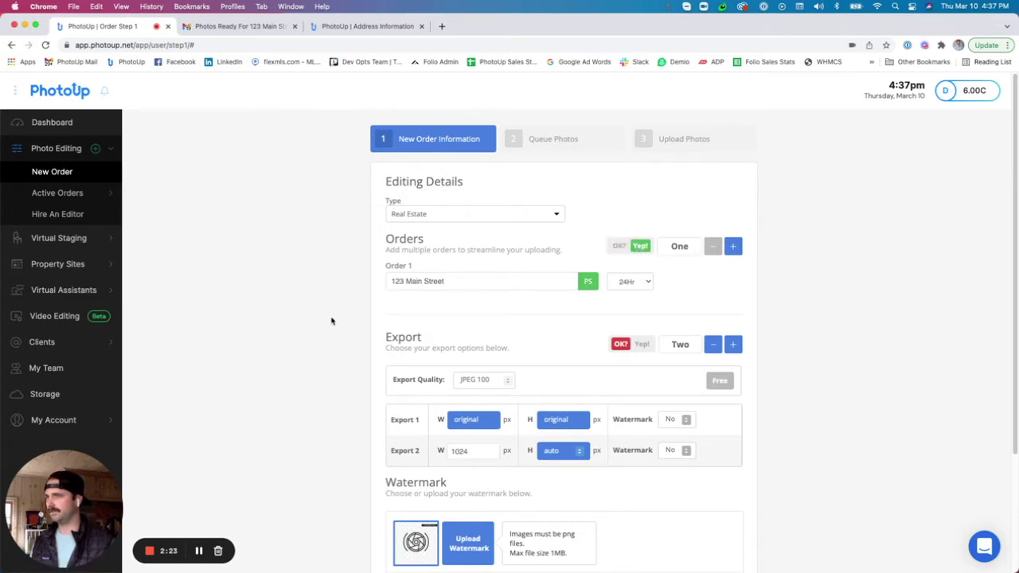
# - Keep two export sizes at JPEG 100 quality, discarding a trial watermarked third export
pyautogui.scroll(-3, 332, 321)
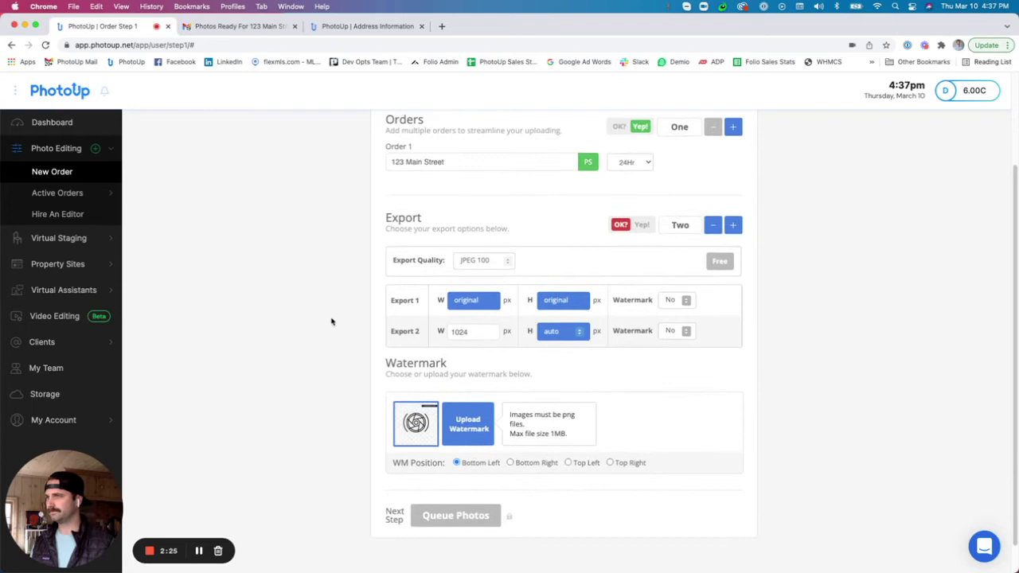
pyautogui.scroll(-1, 332, 321)
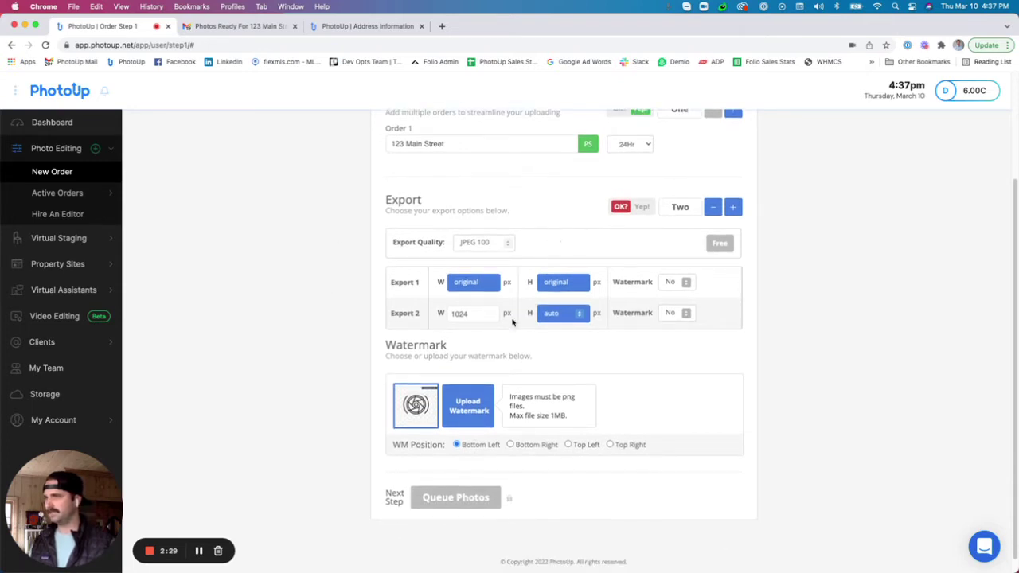
pyautogui.click(732, 208)
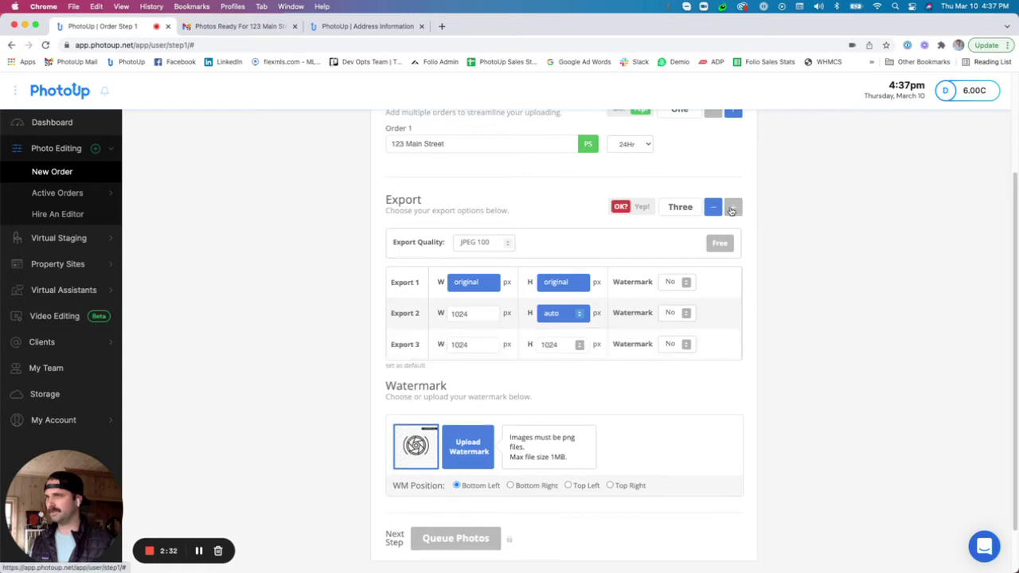
pyautogui.click(714, 209)
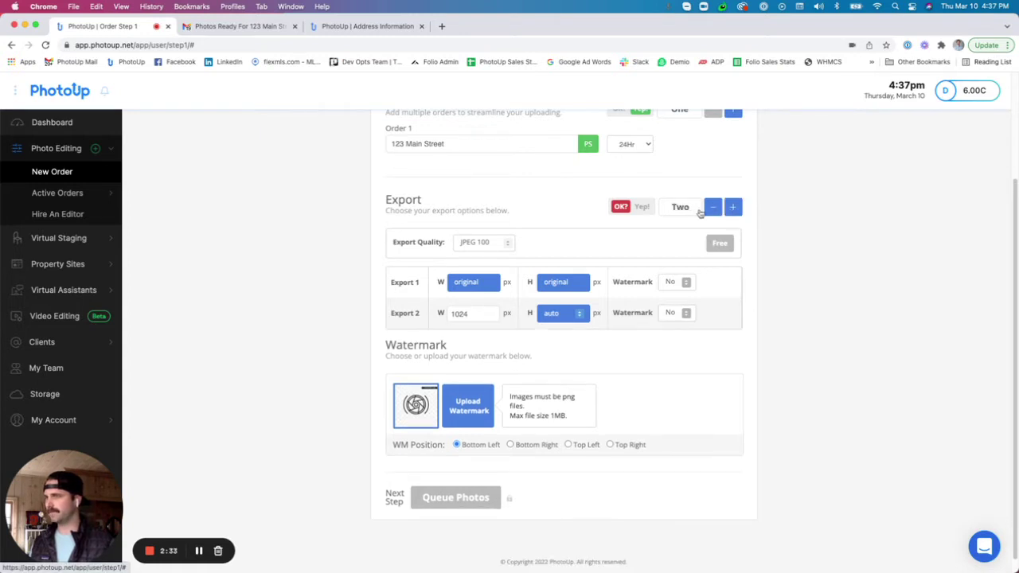
pyautogui.click(509, 244)
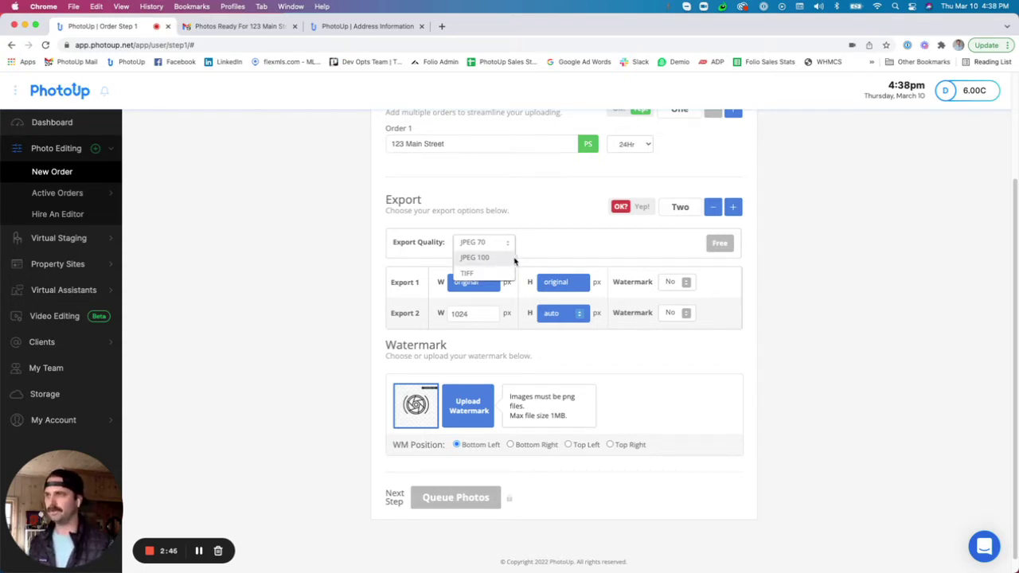
pyautogui.click(500, 261)
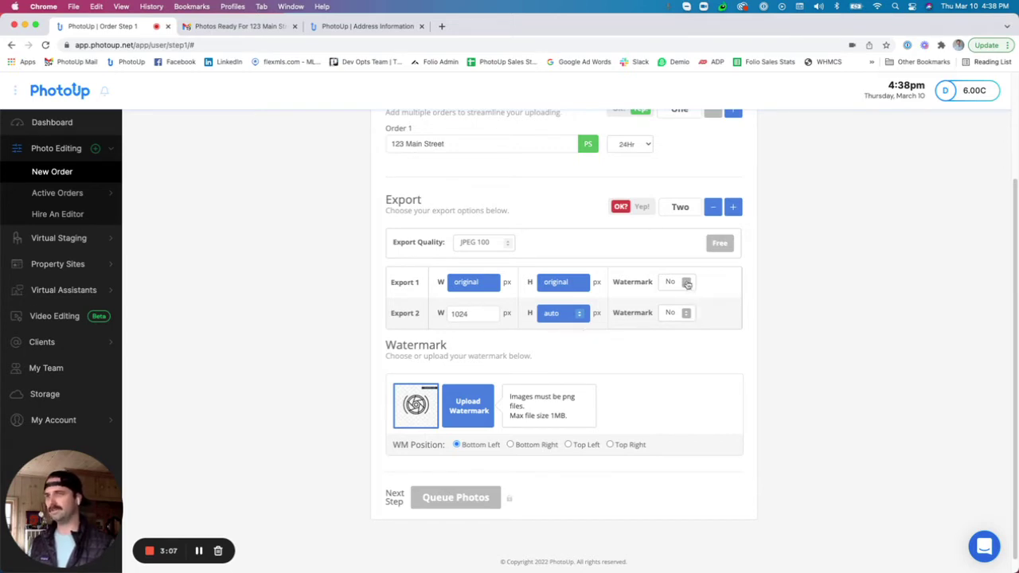
pyautogui.click(733, 208)
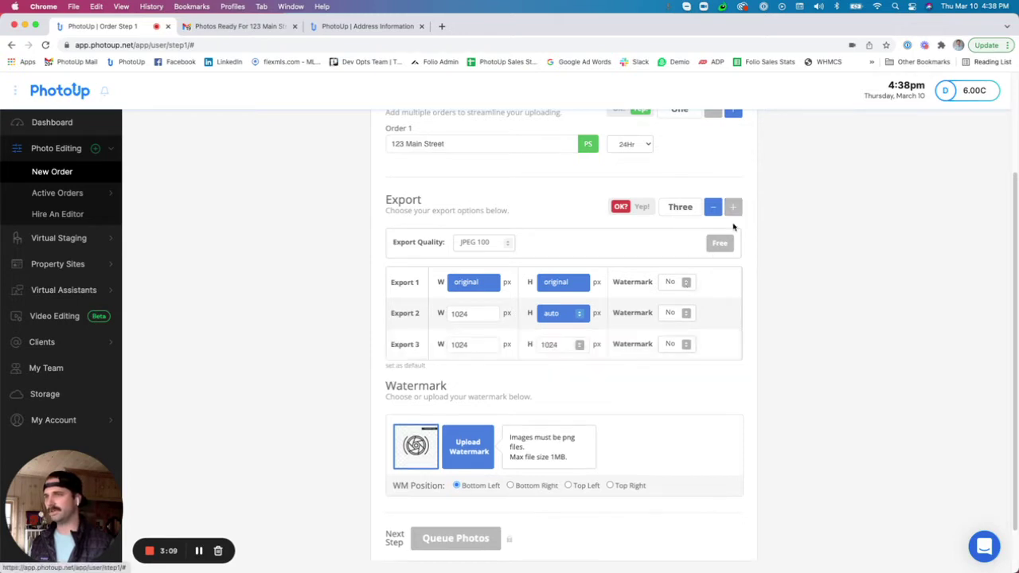
pyautogui.click(687, 344)
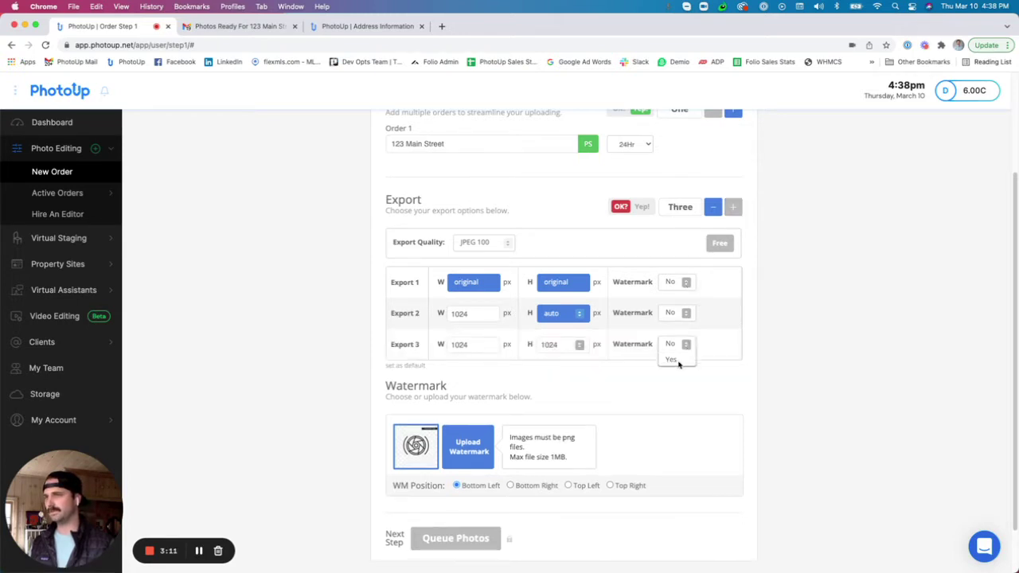
pyautogui.click(677, 364)
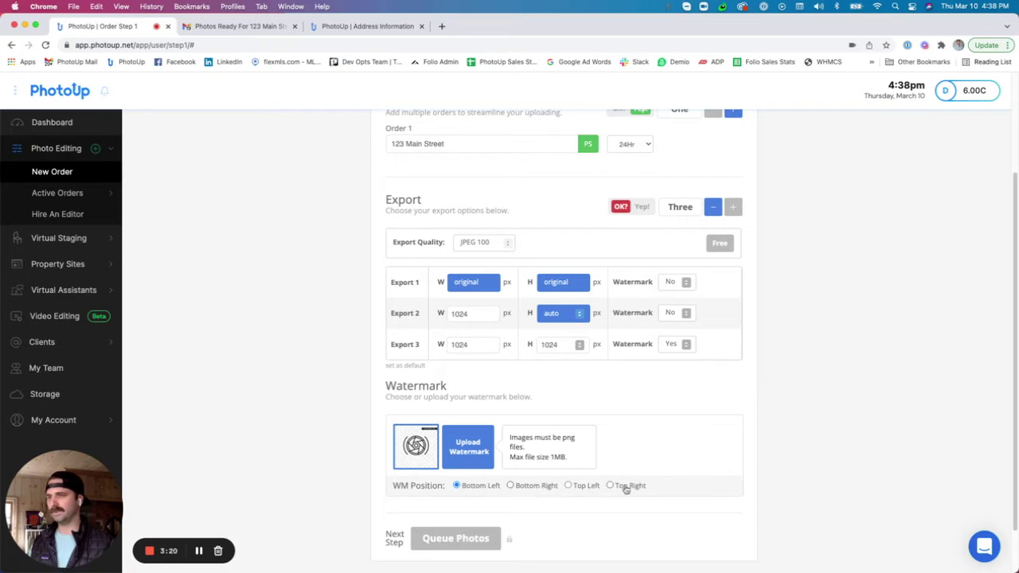
pyautogui.click(713, 207)
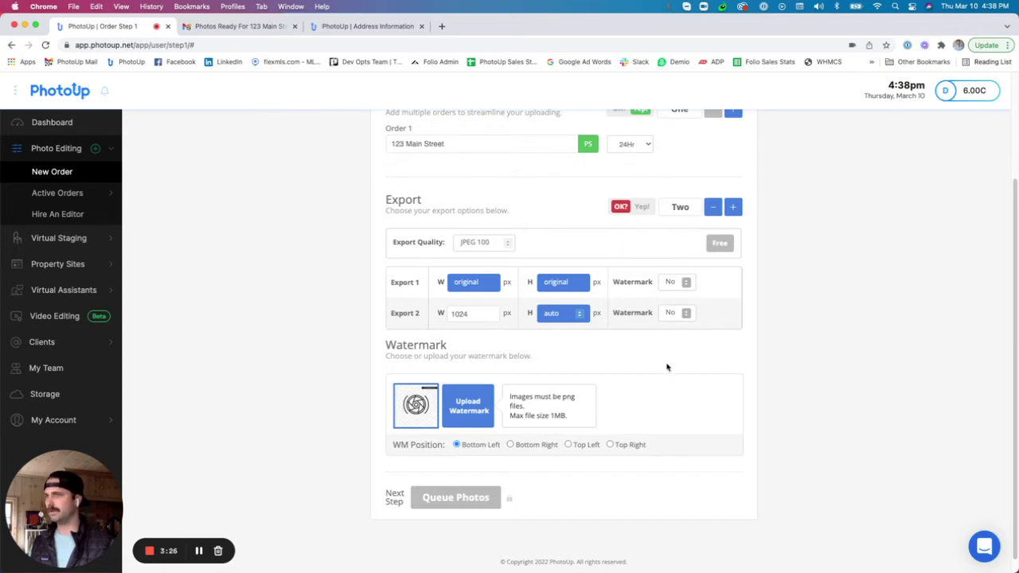
# - Confirm the export options with Yep! and submit the order details to reach Queue Photos
pyautogui.scroll(-1, 667, 366)
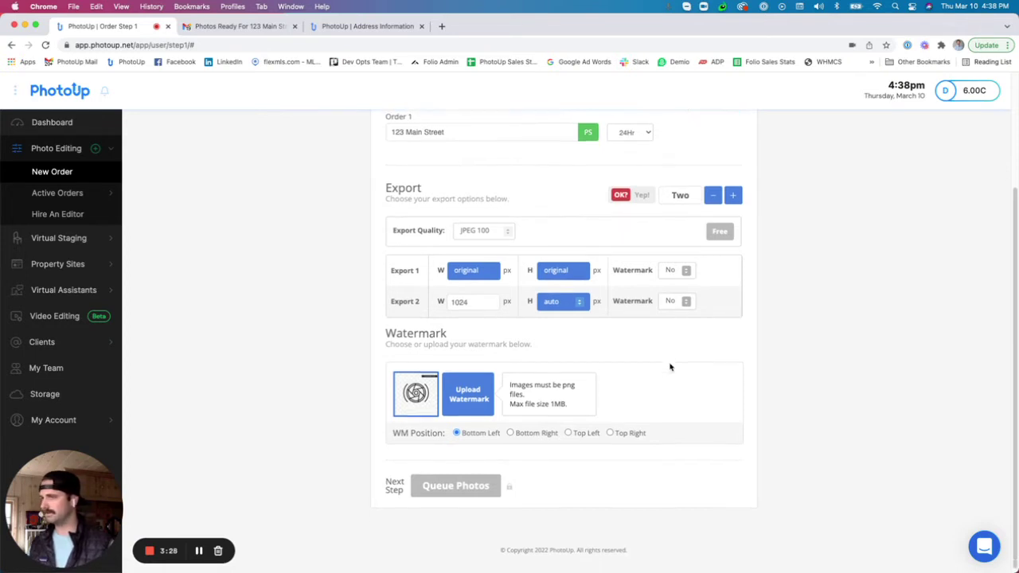
pyautogui.click(642, 191)
pyautogui.scroll(2, 545, 235)
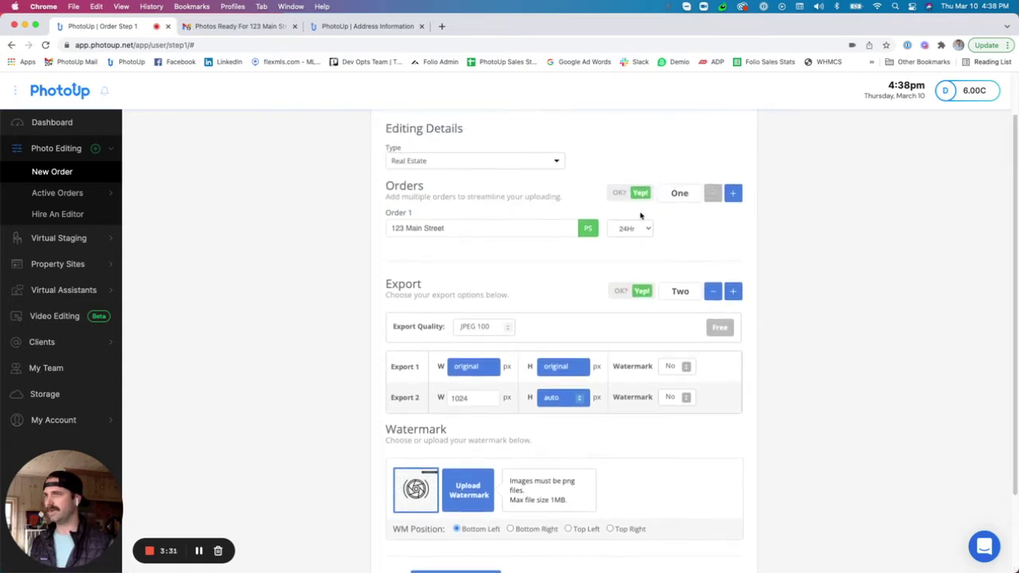
pyautogui.moveTo(641, 227)
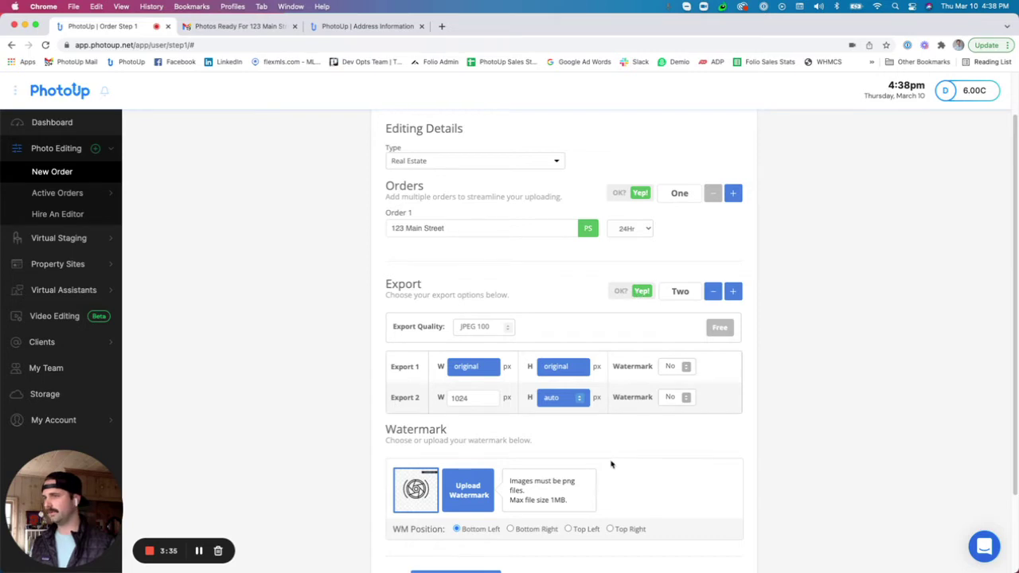
pyautogui.scroll(-3, 318, 460)
pyautogui.click(449, 483)
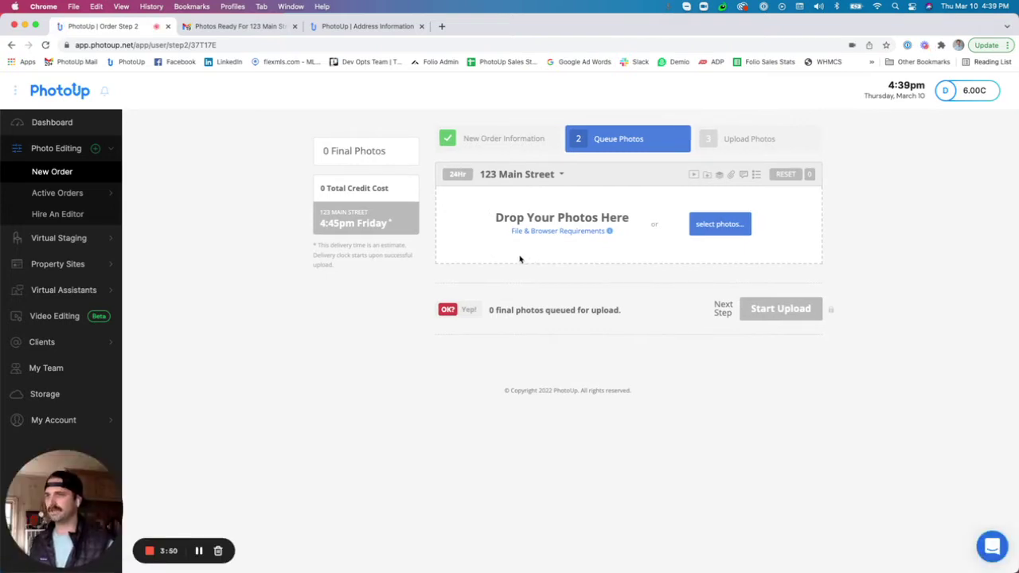
# - Enable auto grouping every 3 photos as HDR Groups and drop the nine bracketed photos in
pyautogui.click(720, 176)
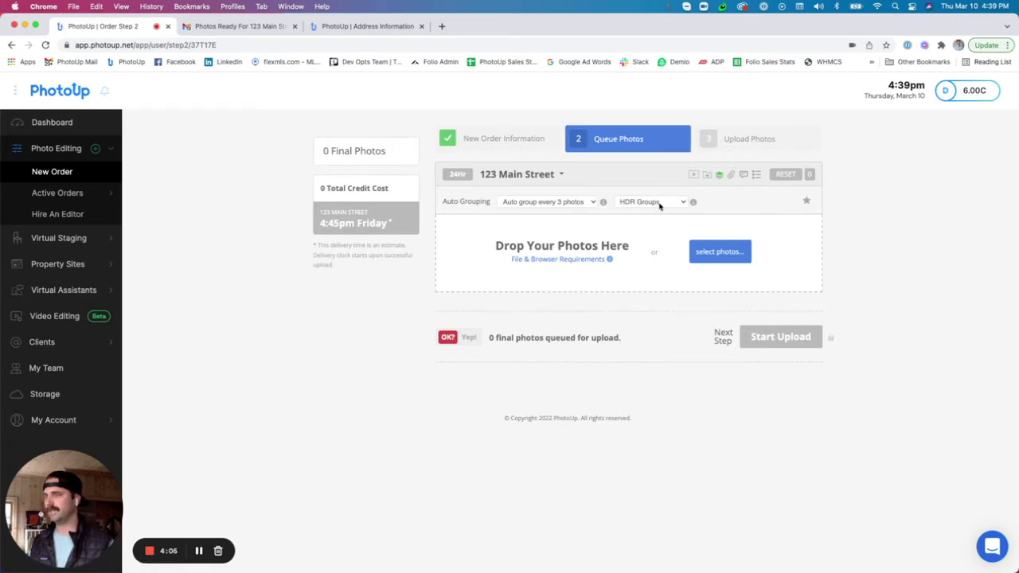
pyautogui.click(588, 203)
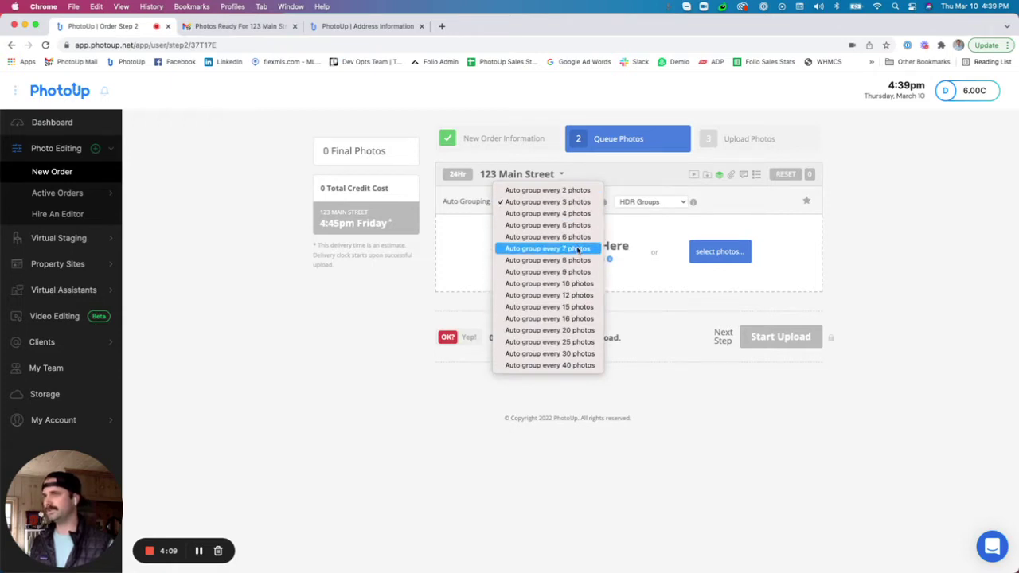
pyautogui.click(580, 206)
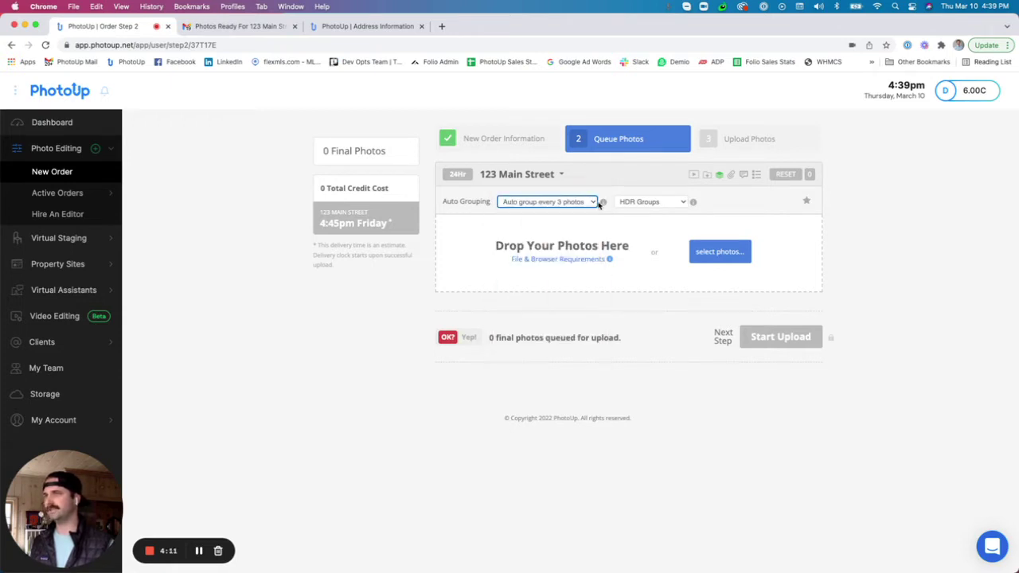
pyautogui.click(656, 203)
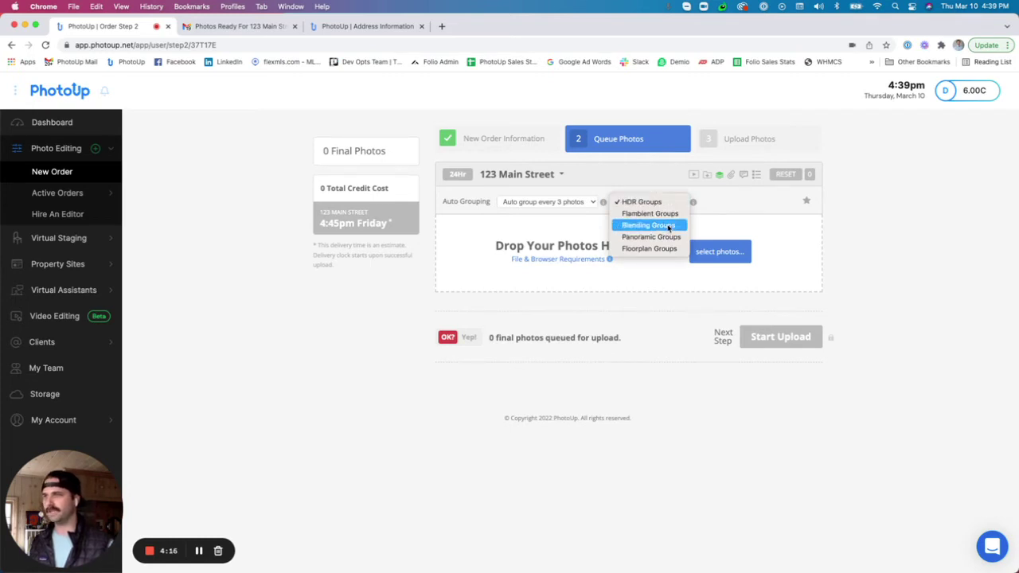
pyautogui.click(709, 228)
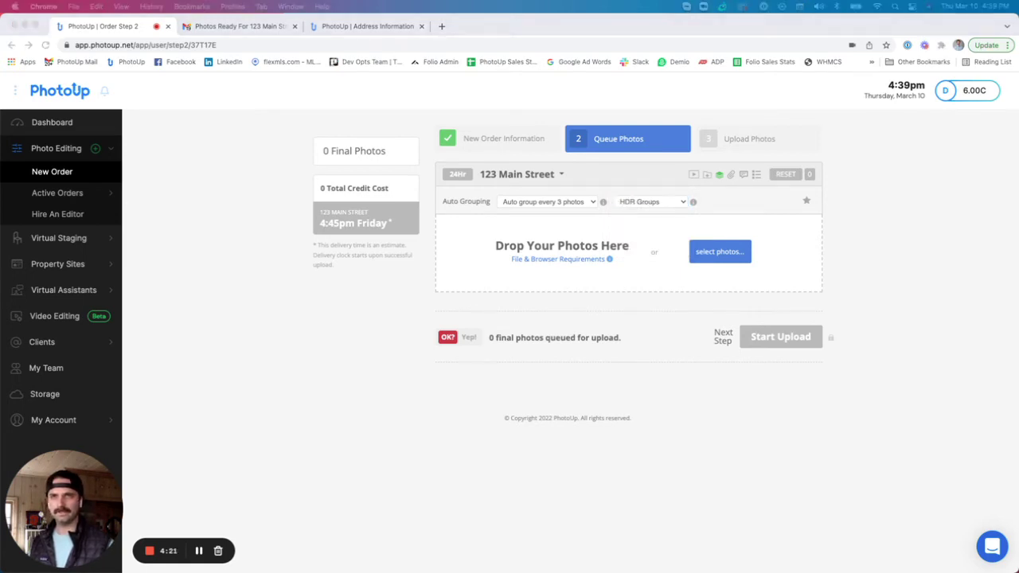
pyautogui.moveTo(947, 239); pyautogui.dragTo(527, 237)
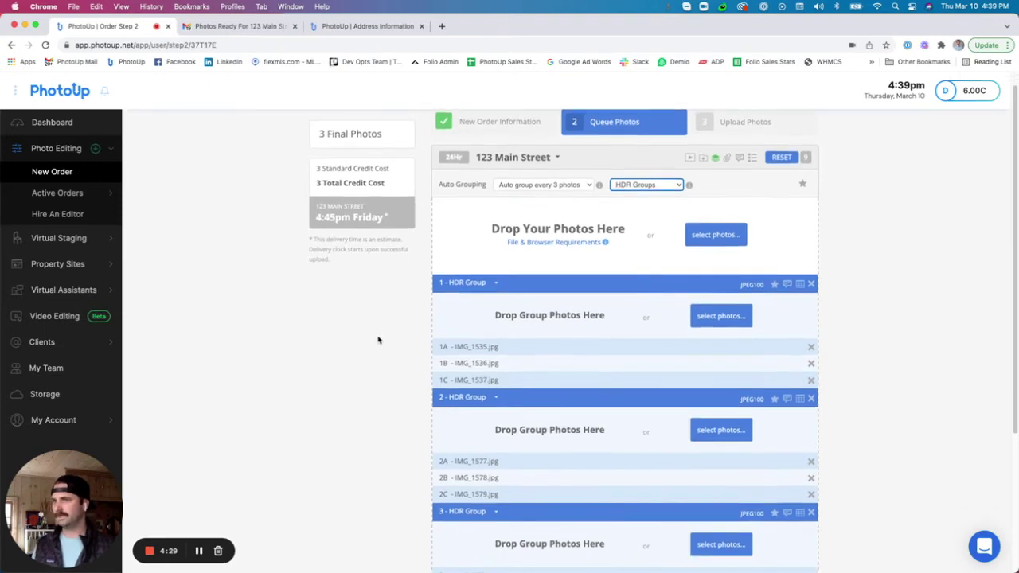
# - Collapse the three HDR groups, disable auto grouping, add IMG_1641.jpg, and confirm the 4-photo queue
pyautogui.scroll(-4, 380, 339)
pyautogui.scroll(4, 379, 340)
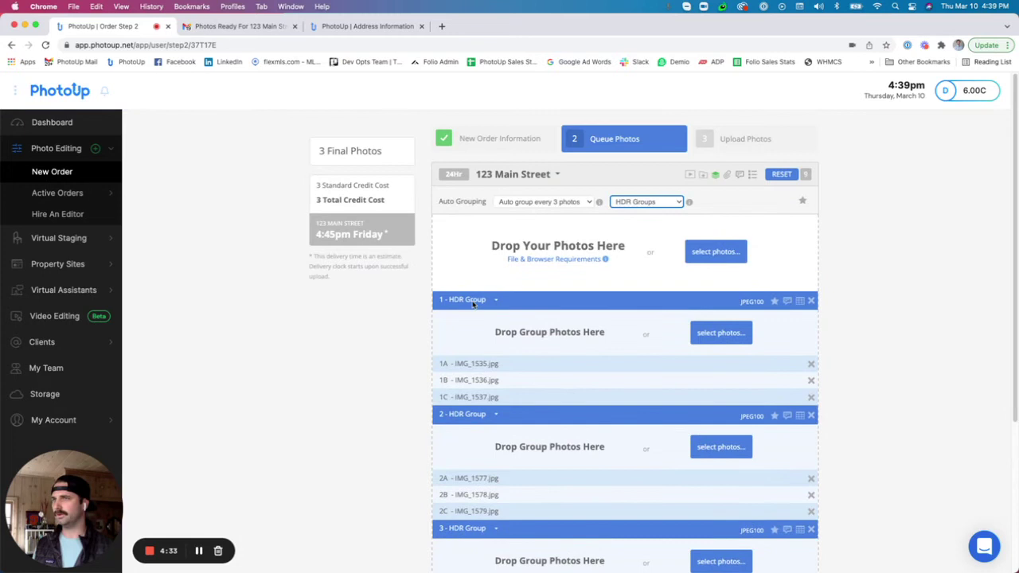
pyautogui.click(753, 176)
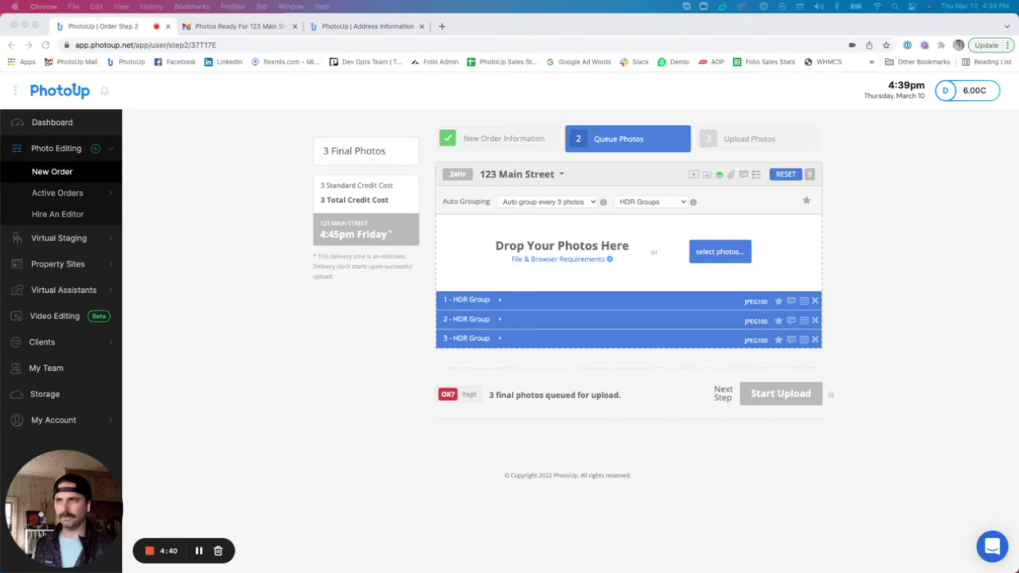
pyautogui.click(720, 177)
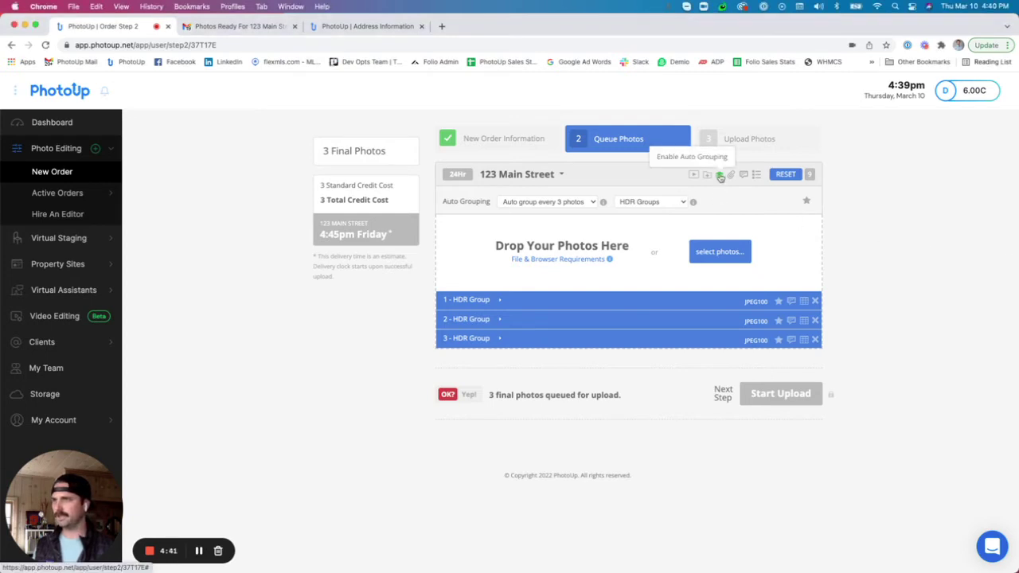
pyautogui.click(720, 177)
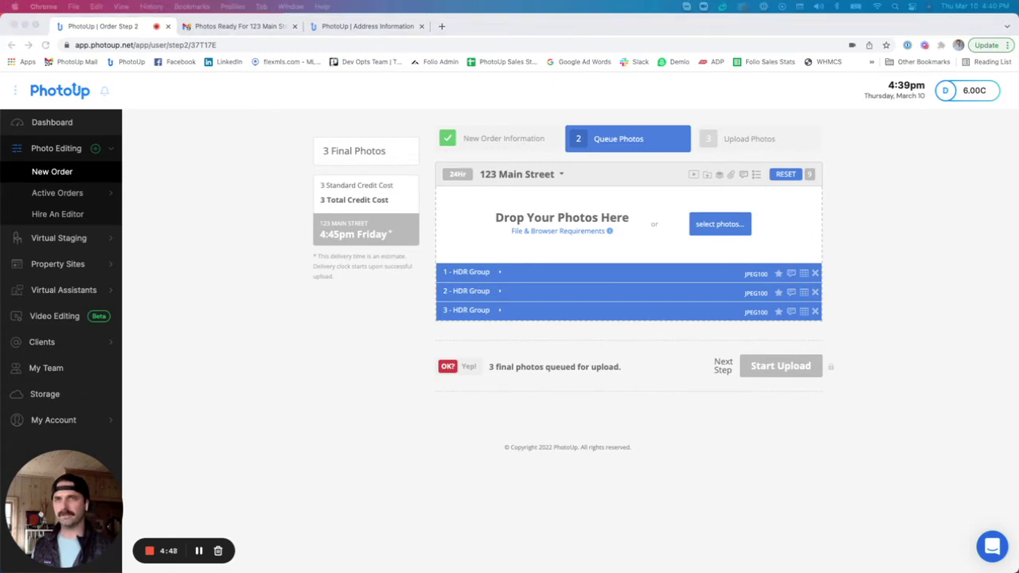
pyautogui.moveTo(844, 277); pyautogui.dragTo(570, 217)
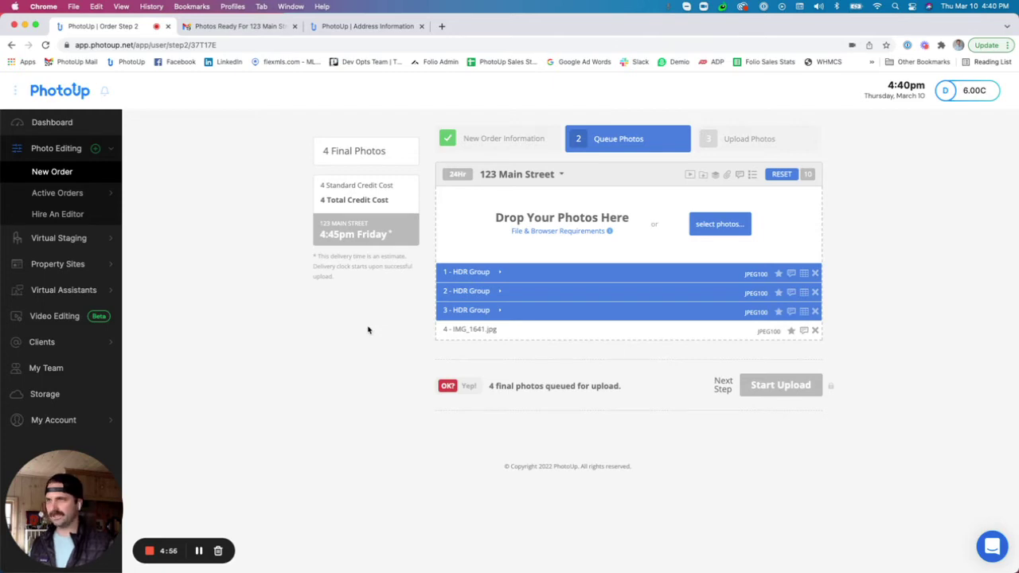
pyautogui.click(469, 386)
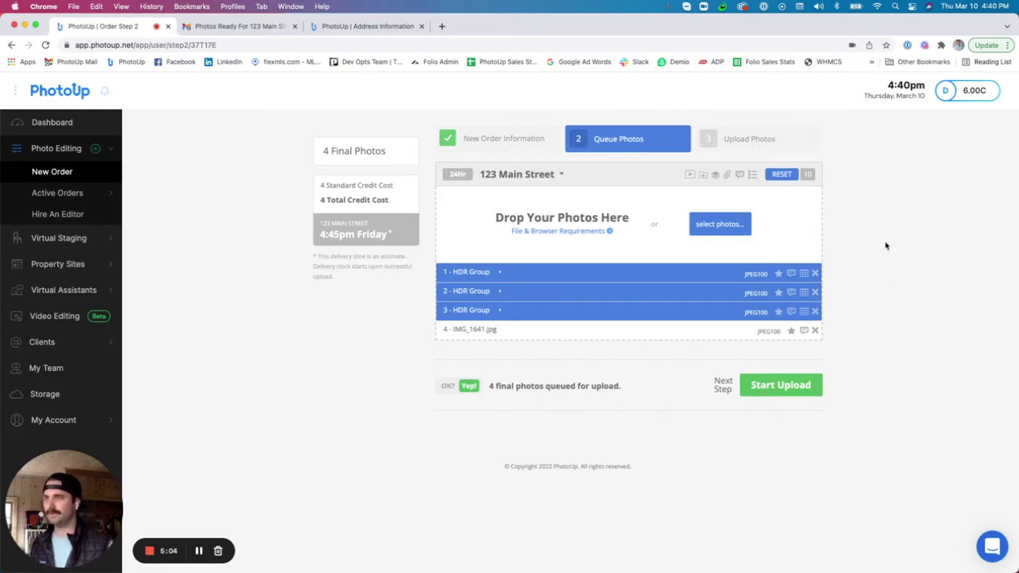
# - Apply the client's saved notes template as the order-wide note
pyautogui.click(739, 175)
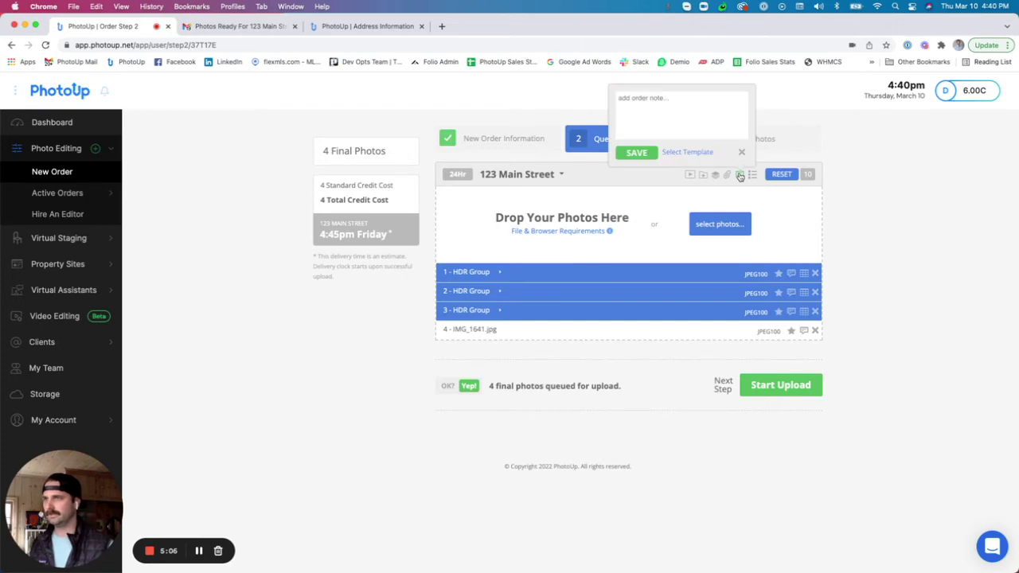
pyautogui.click(693, 121)
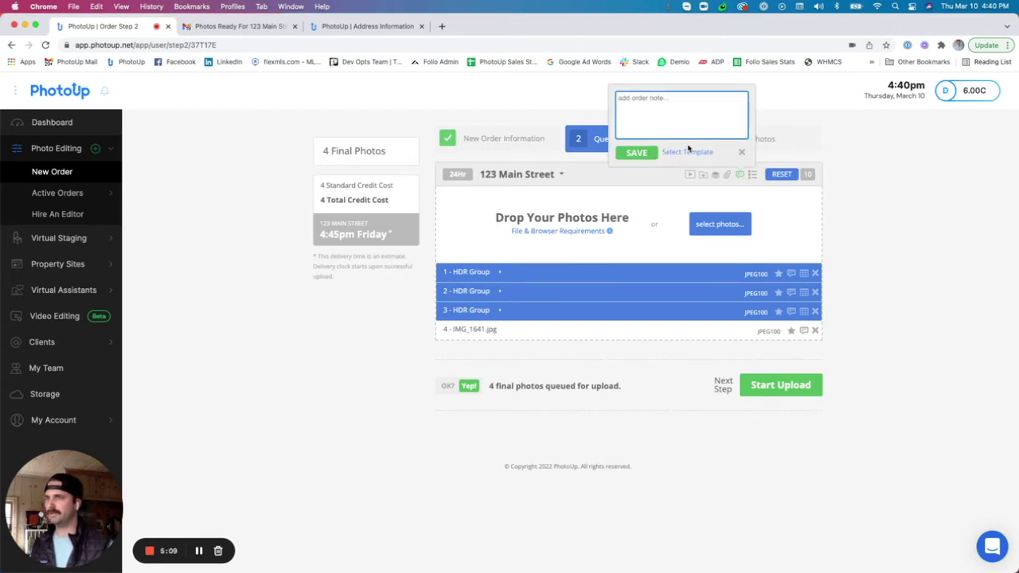
pyautogui.click(688, 151)
pyautogui.click(673, 97)
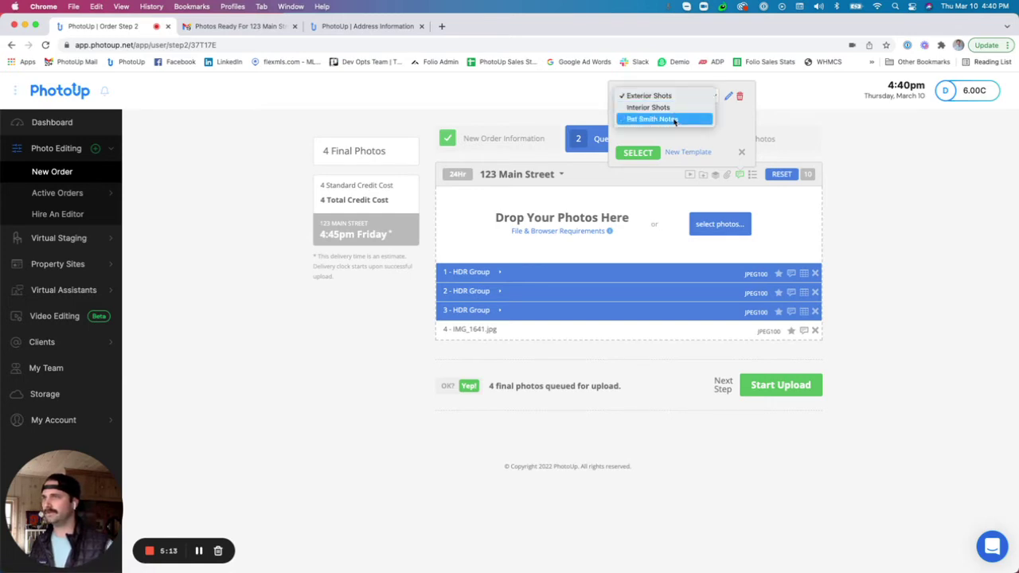
pyautogui.click(675, 119)
pyautogui.click(642, 152)
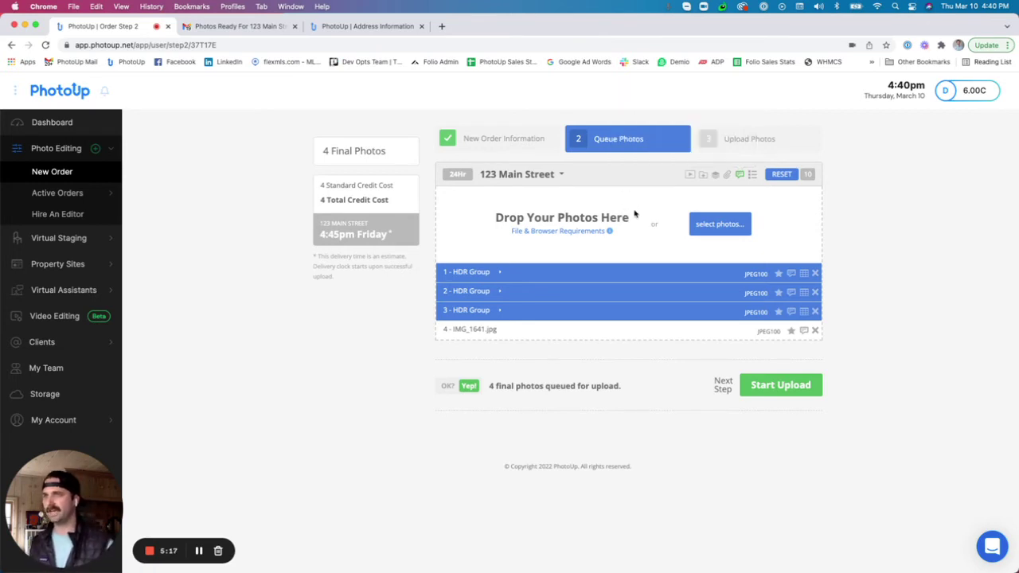
# - Give HDR Groups 1 and 2 saved notes from the Interior Shots template
pyautogui.click(792, 273)
pyautogui.click(737, 251)
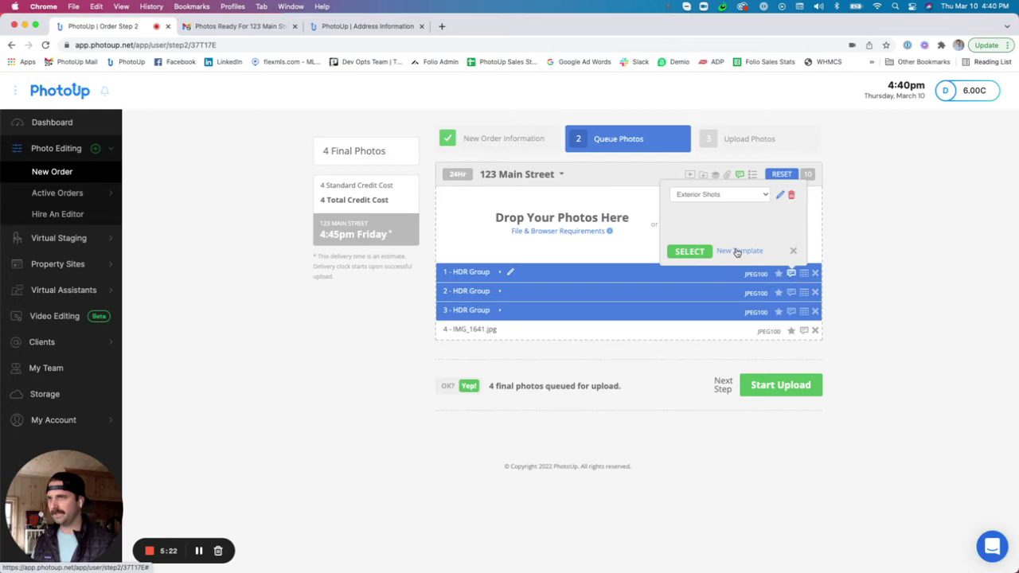
pyautogui.click(727, 196)
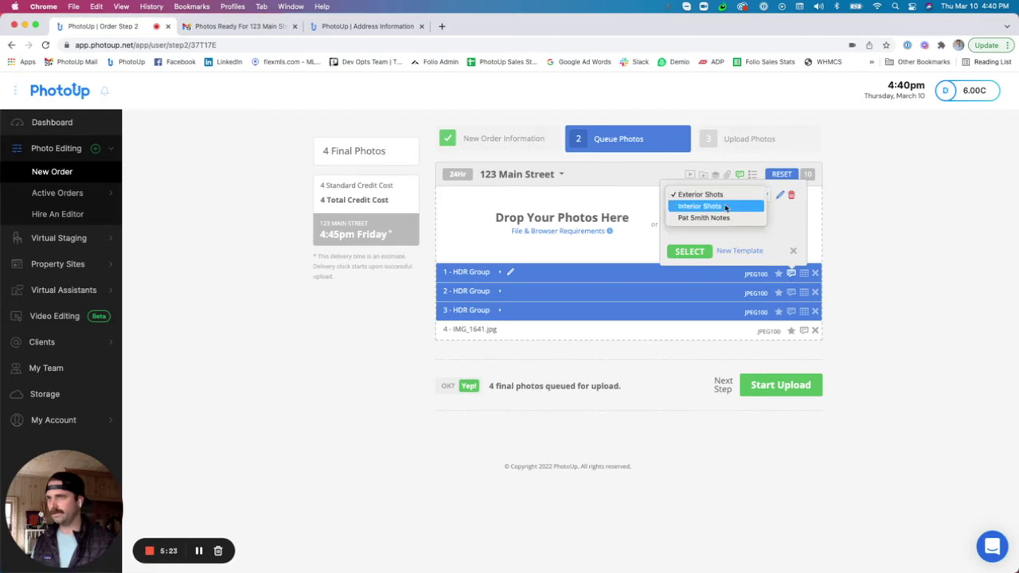
pyautogui.click(726, 207)
pyautogui.click(688, 250)
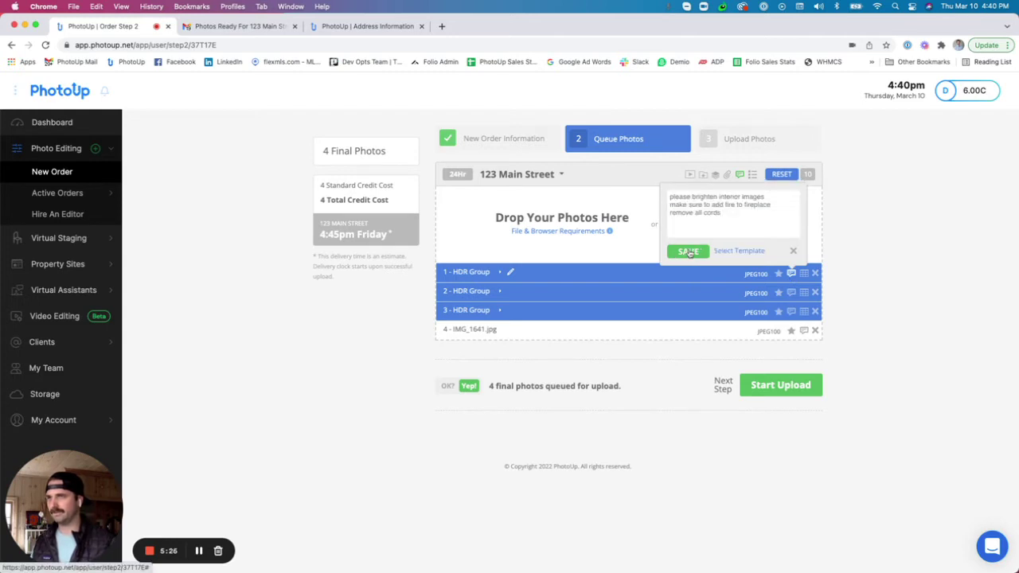
pyautogui.click(690, 252)
pyautogui.click(791, 292)
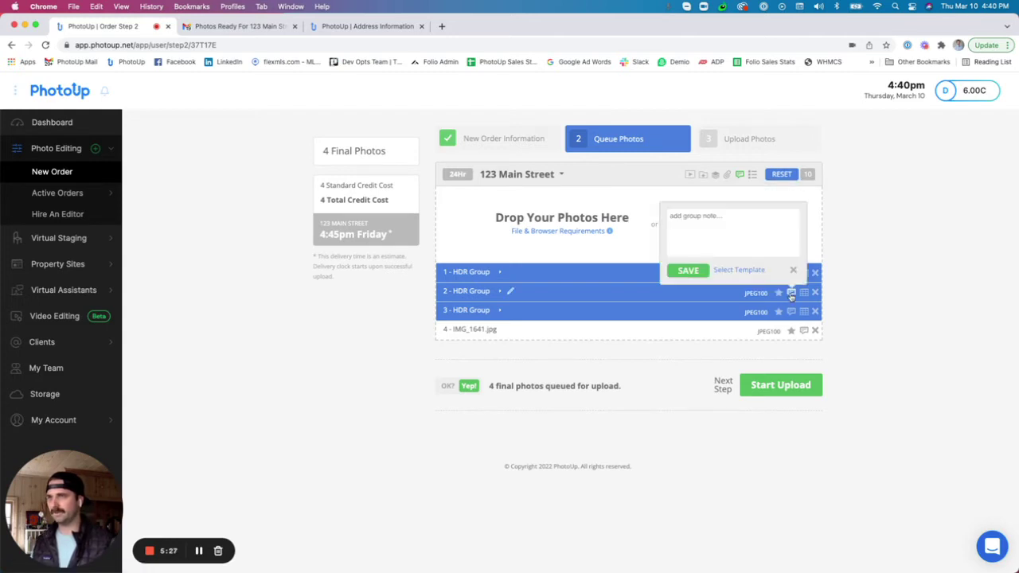
pyautogui.click(751, 273)
pyautogui.click(722, 213)
pyautogui.click(718, 223)
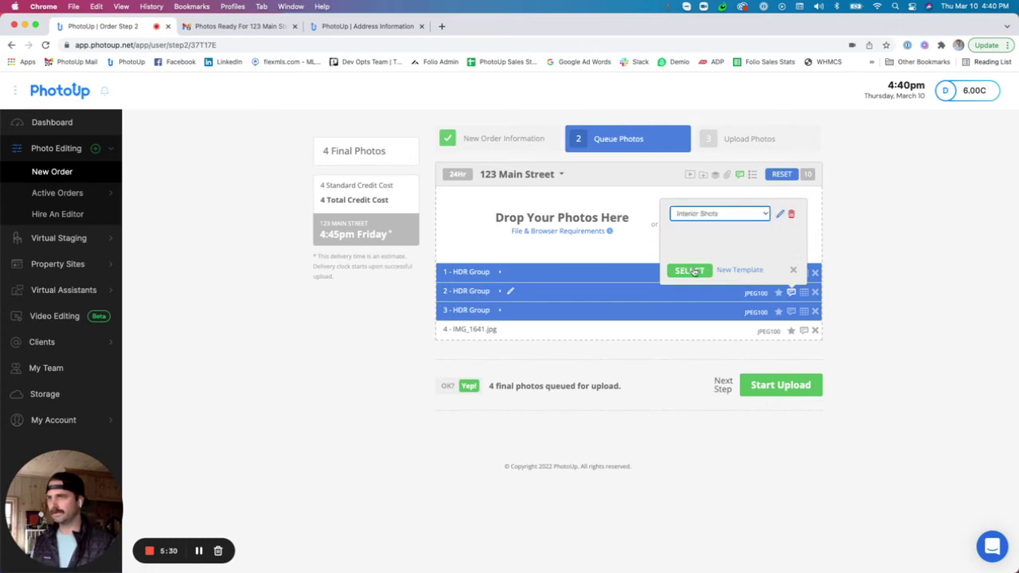
pyautogui.click(695, 271)
pyautogui.click(688, 271)
pyautogui.click(791, 292)
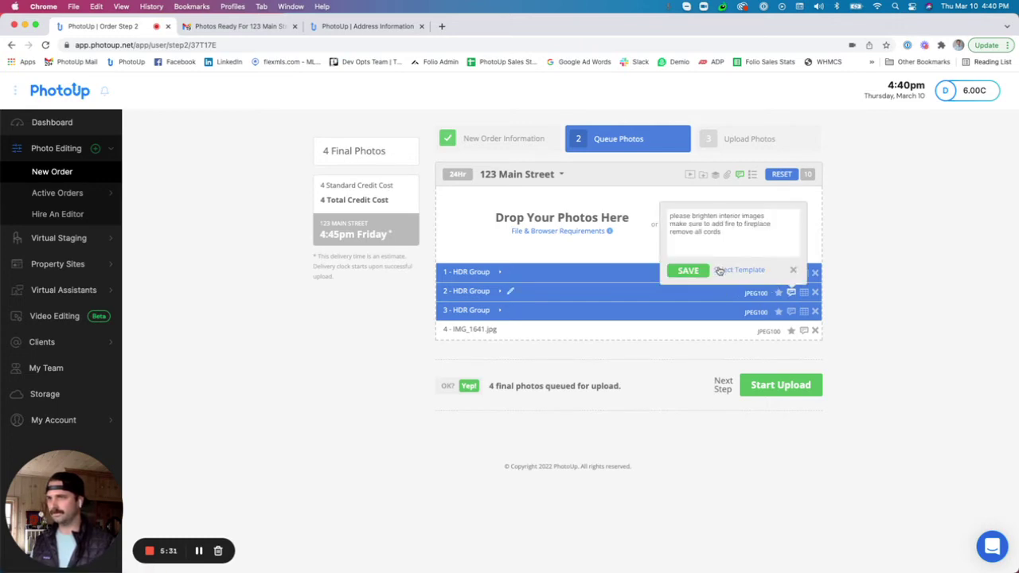
pyautogui.click(689, 272)
# - Add and save an Interior Shots template note on HDR Group 3
pyautogui.click(791, 311)
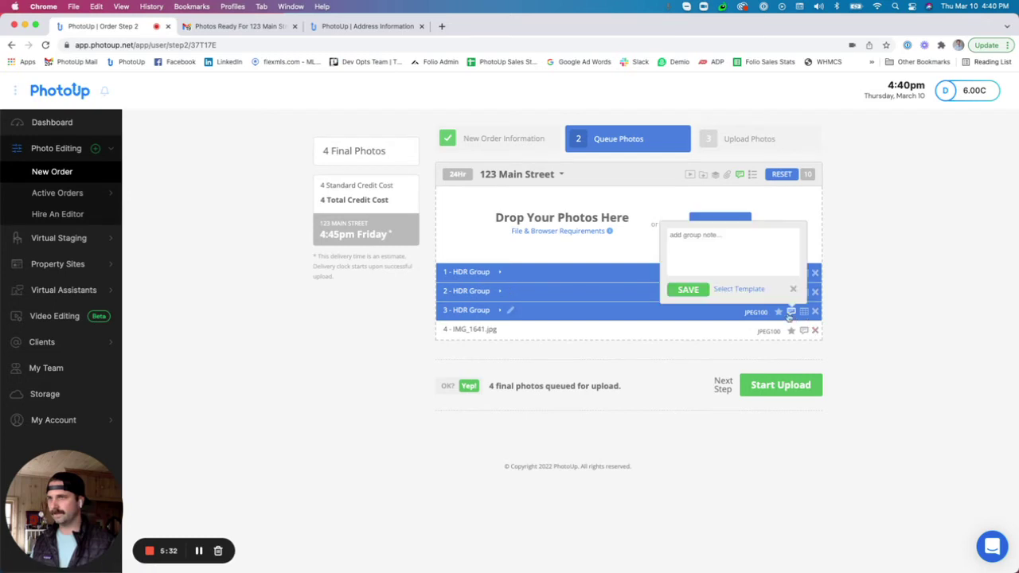
pyautogui.click(746, 290)
pyautogui.click(701, 234)
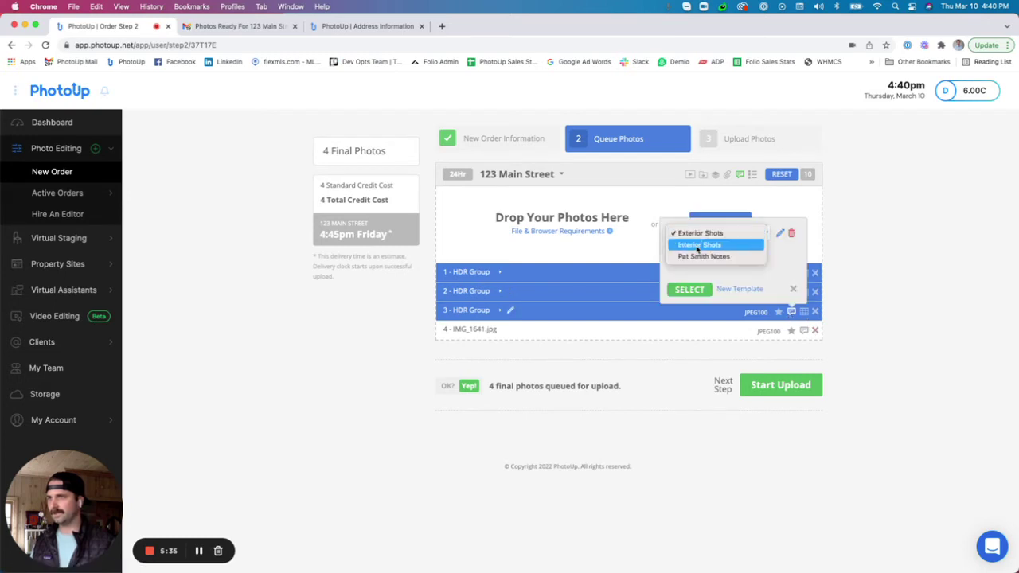
pyautogui.click(699, 245)
pyautogui.click(690, 290)
pyautogui.click(688, 290)
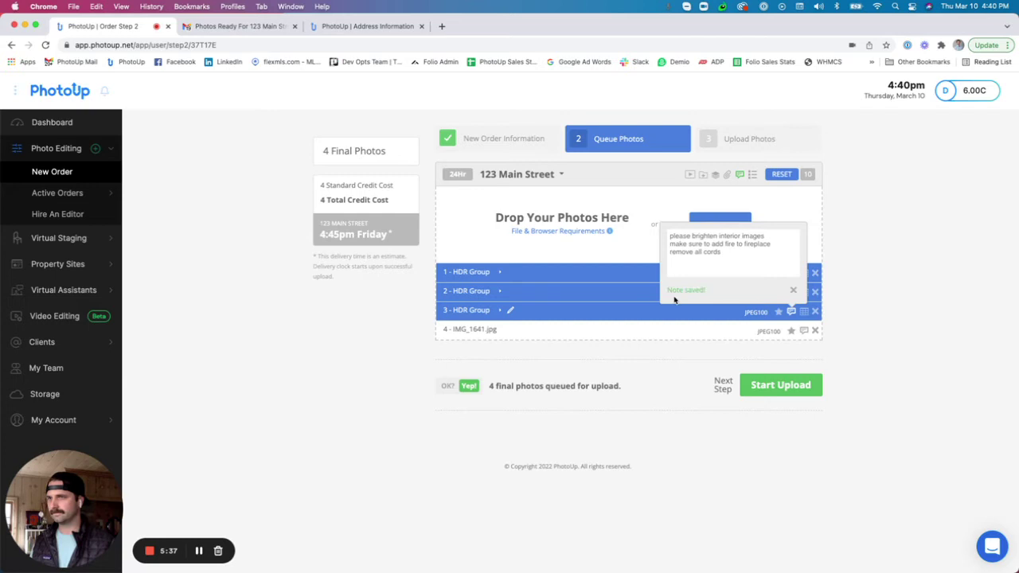
# - Add and save an Exterior Shots template note on IMG_1641
pyautogui.click(805, 331)
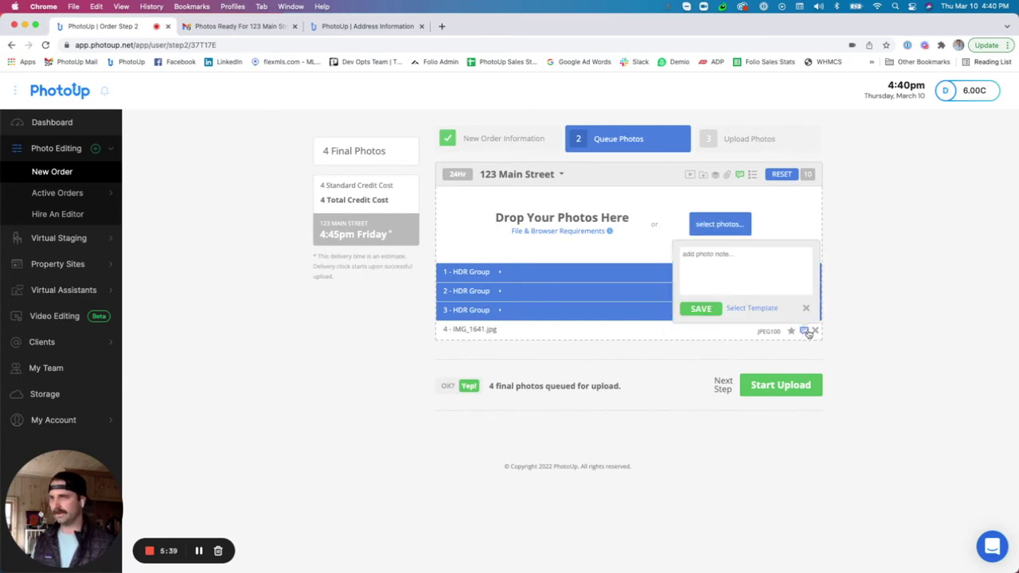
pyautogui.moveTo(774, 309); pyautogui.dragTo(757, 311)
pyautogui.click(757, 311)
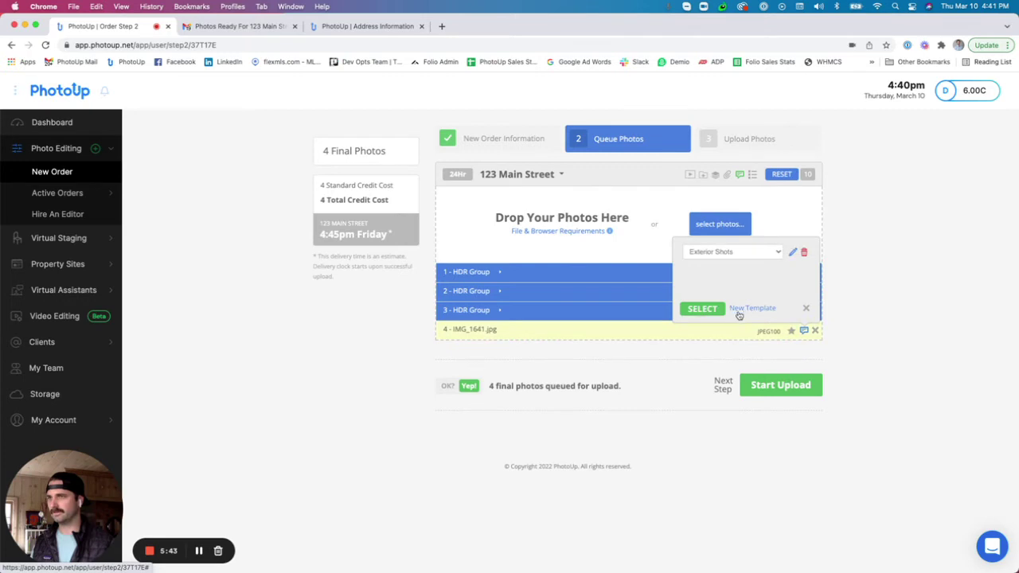
pyautogui.click(728, 253)
pyautogui.click(726, 254)
pyautogui.click(704, 310)
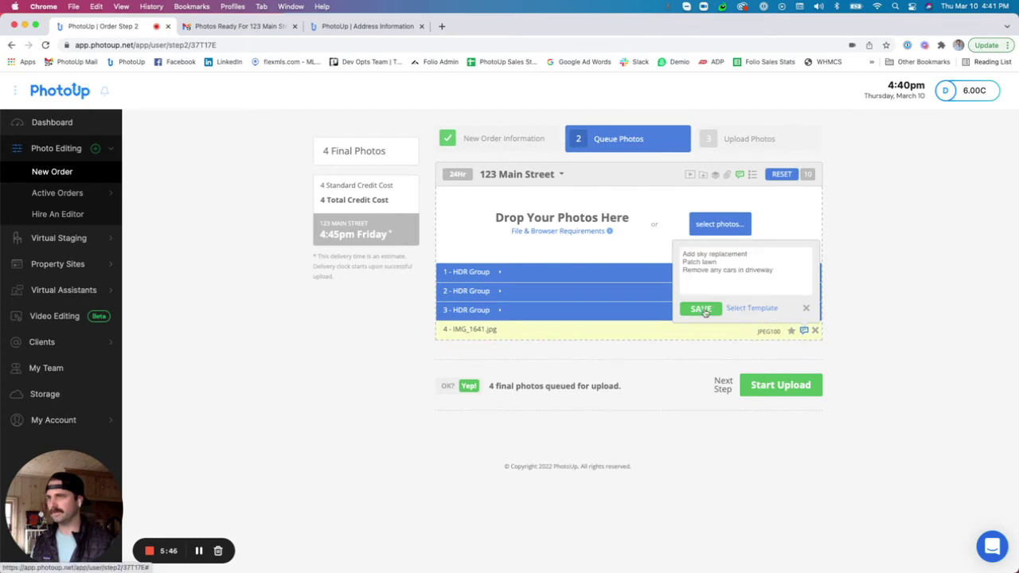
pyautogui.click(702, 310)
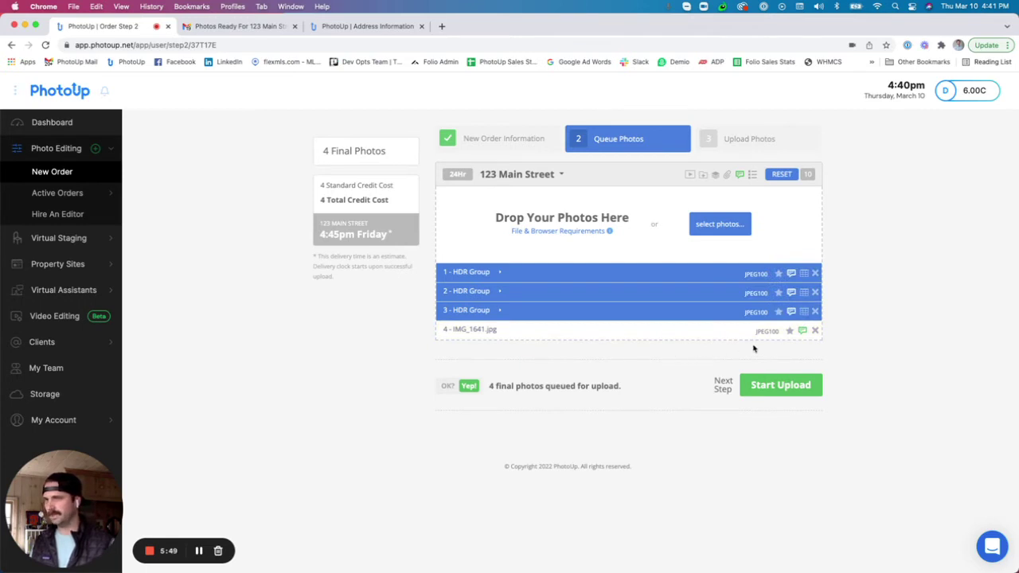
pyautogui.click(790, 332)
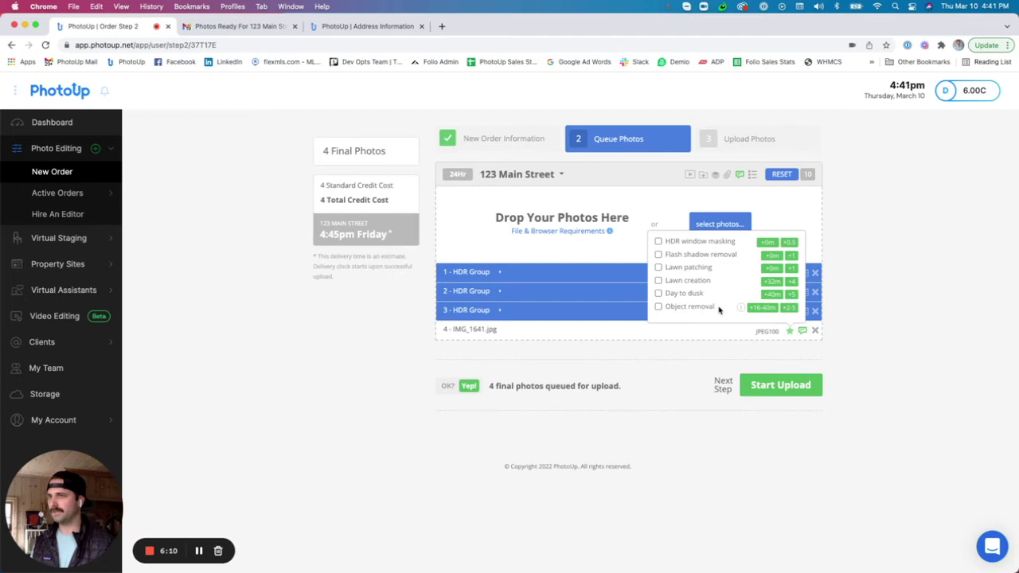
# - Add Object removal to IMG_1641 and extend its note asking to remove the swing from the tree
pyautogui.click(658, 308)
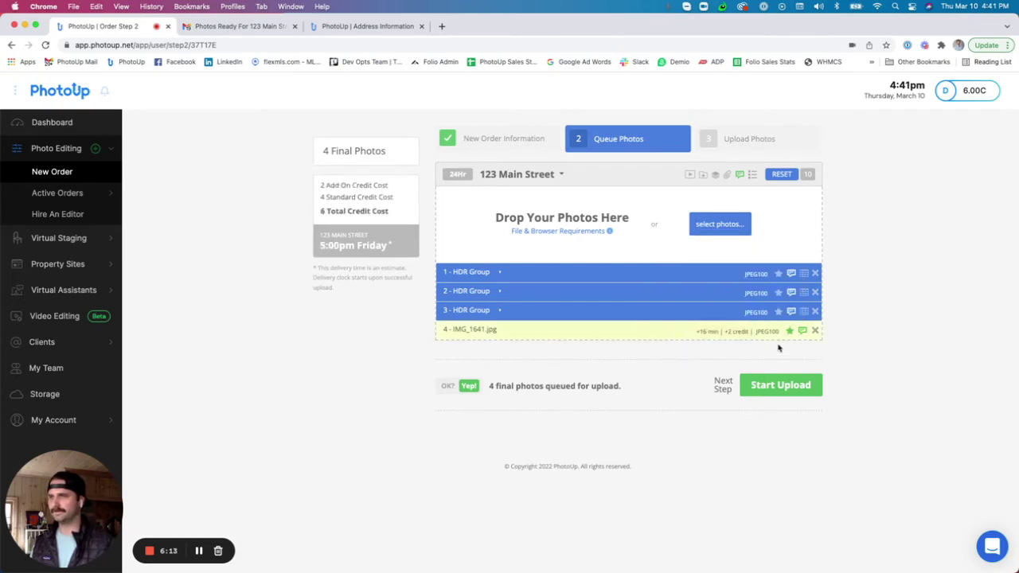
pyautogui.moveTo(804, 334)
pyautogui.click(778, 273)
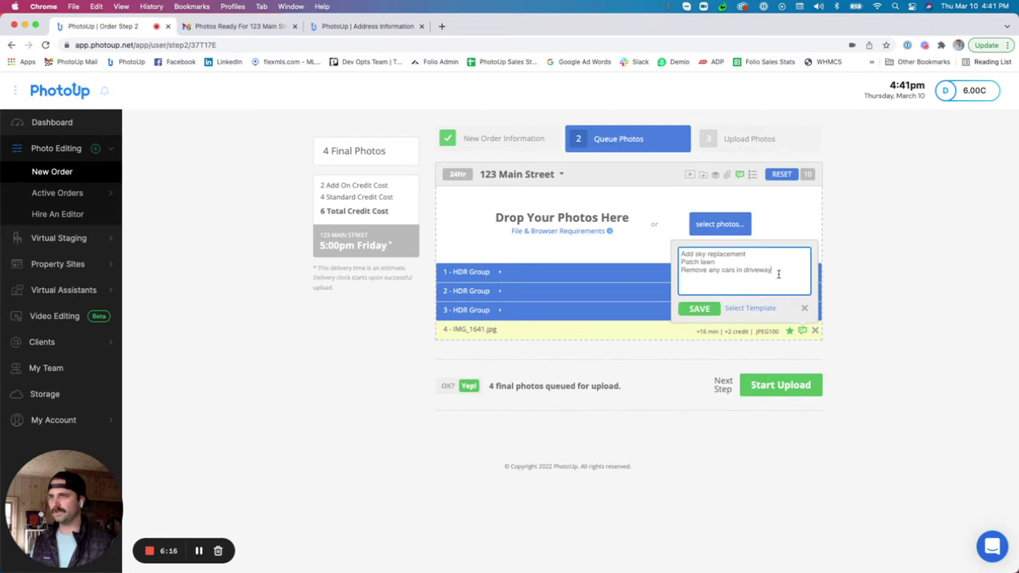
pyautogui.write('Please remove the swing from the tree!')
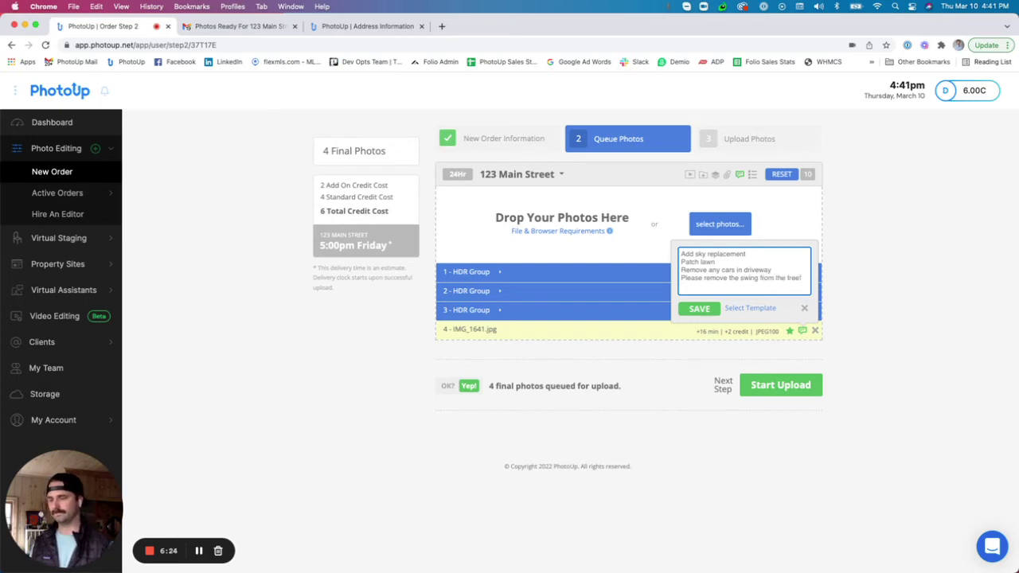
pyautogui.click(700, 309)
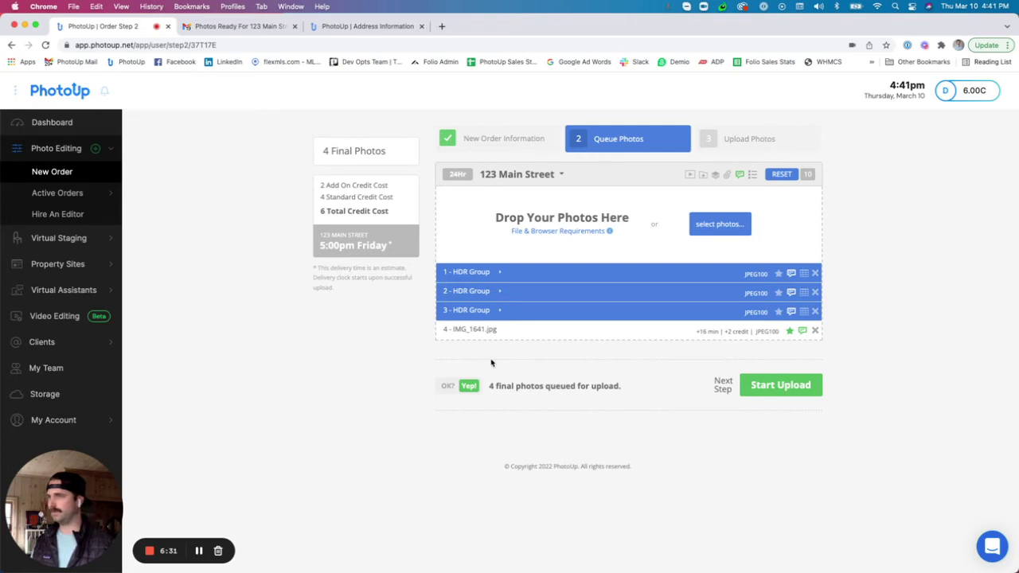
pyautogui.moveTo(394, 153); pyautogui.dragTo(298, 156)
# - Upload the 4 final photos until Upload Successful, then switch to the Photos Ready email in Gmail
pyautogui.click(302, 163)
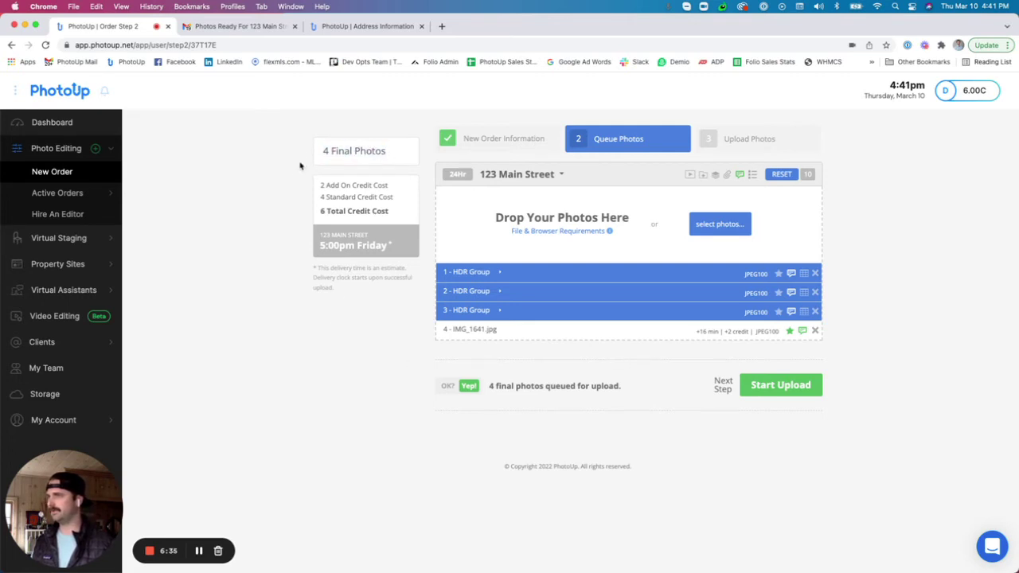
pyautogui.click(782, 387)
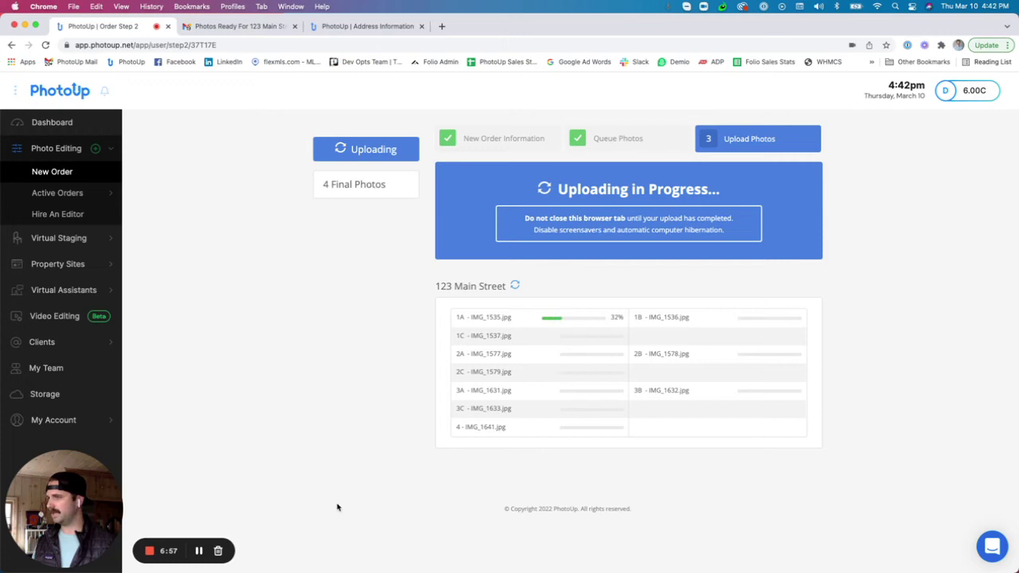
pyautogui.click(198, 554)
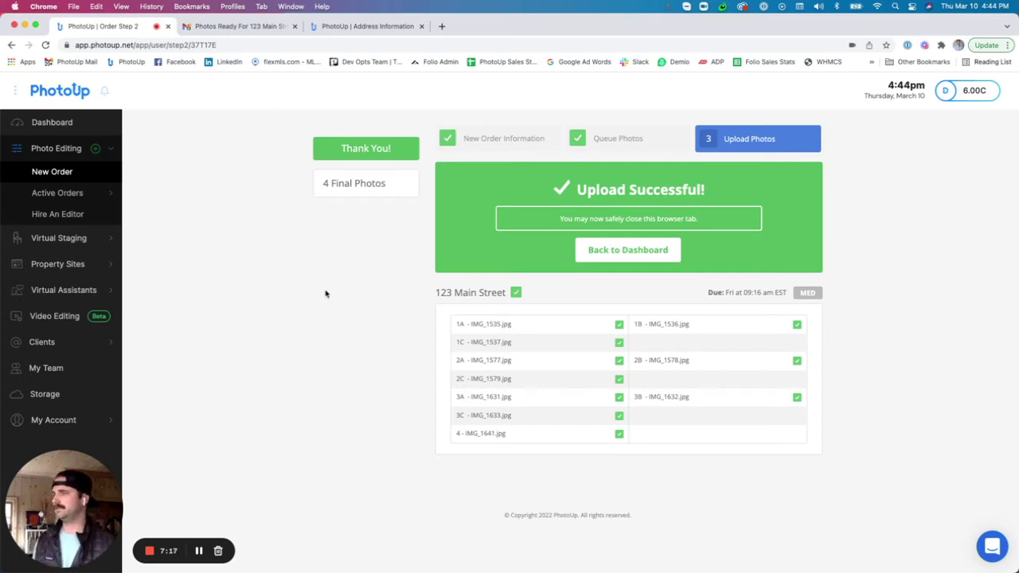
pyautogui.click(237, 28)
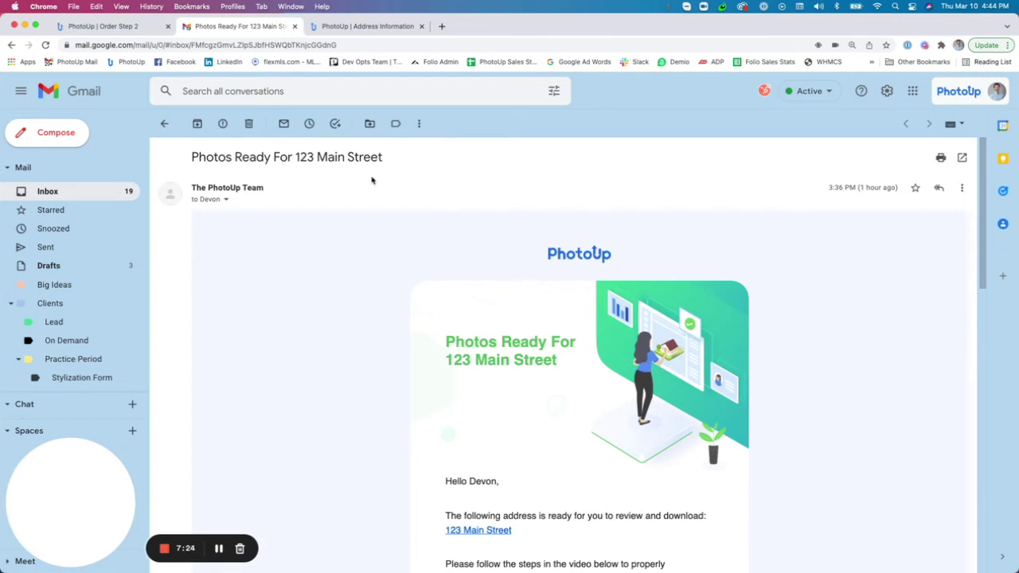
# - Scroll through the Photos Ready email and go to the 123 Main Street order page in PhotoUp
pyautogui.scroll(-2, 331, 426)
pyautogui.scroll(-6, 333, 427)
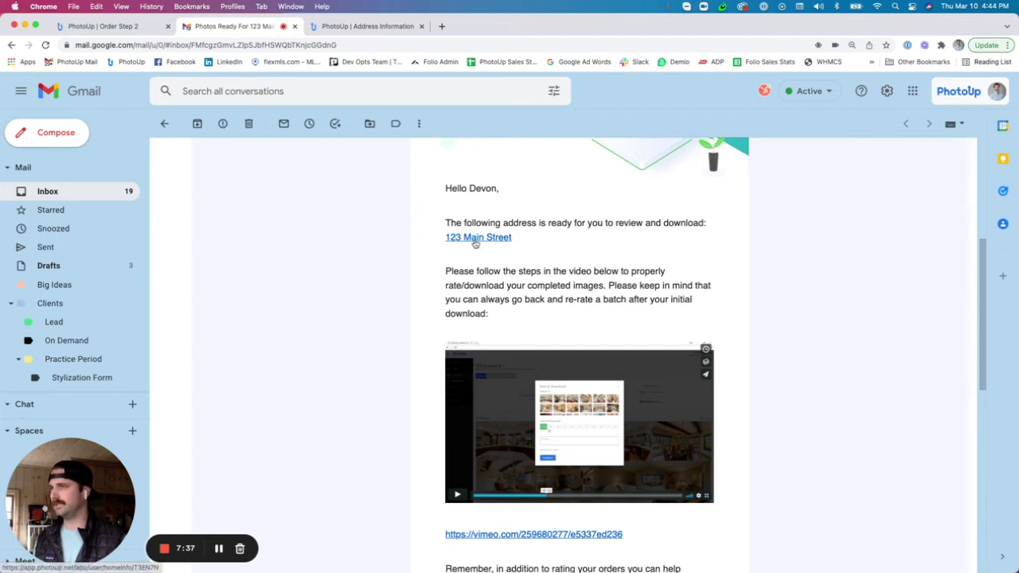
pyautogui.click(380, 27)
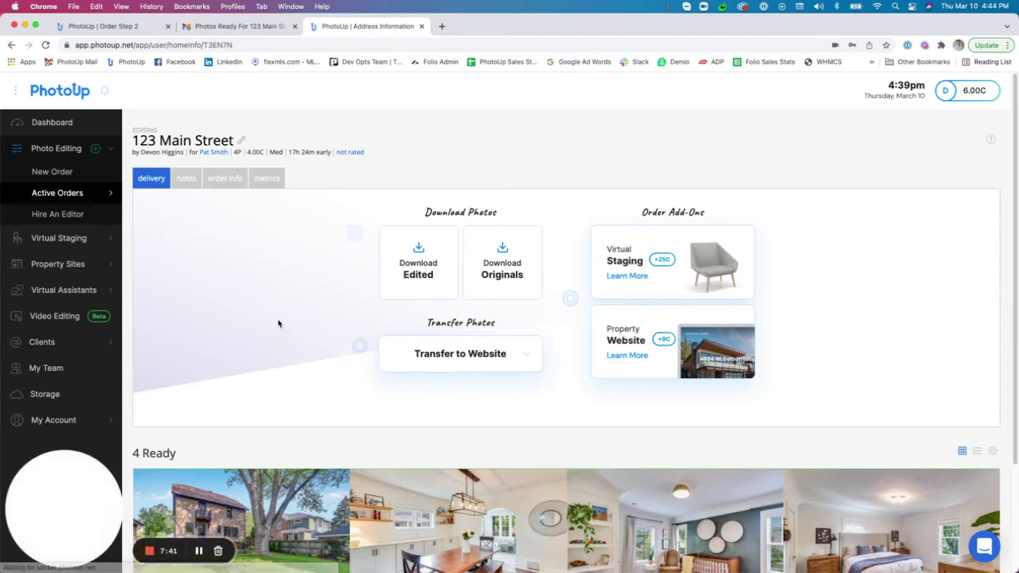
pyautogui.scroll(-1, 268, 288)
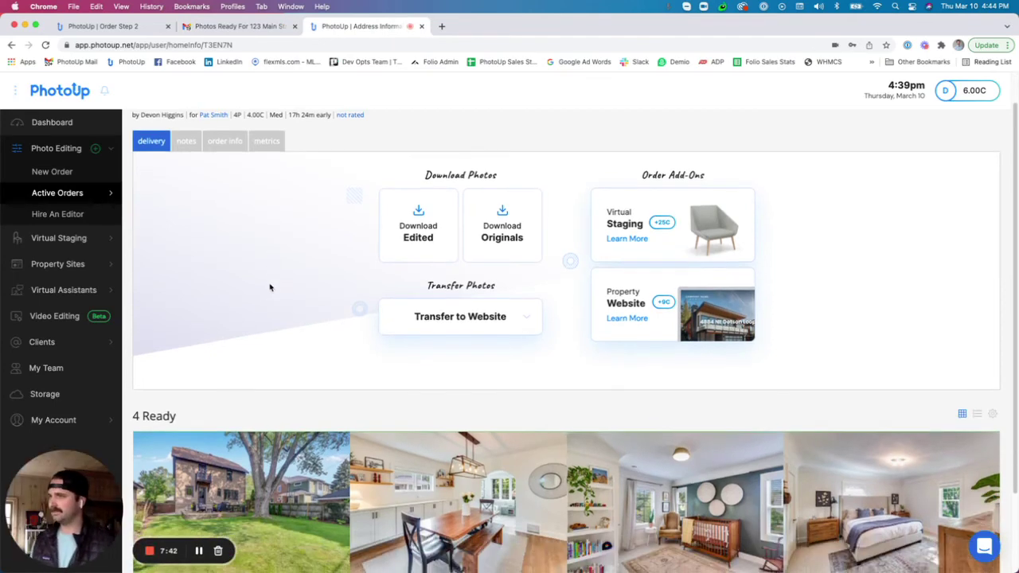
pyautogui.scroll(-1, 273, 283)
pyautogui.scroll(-1, 275, 279)
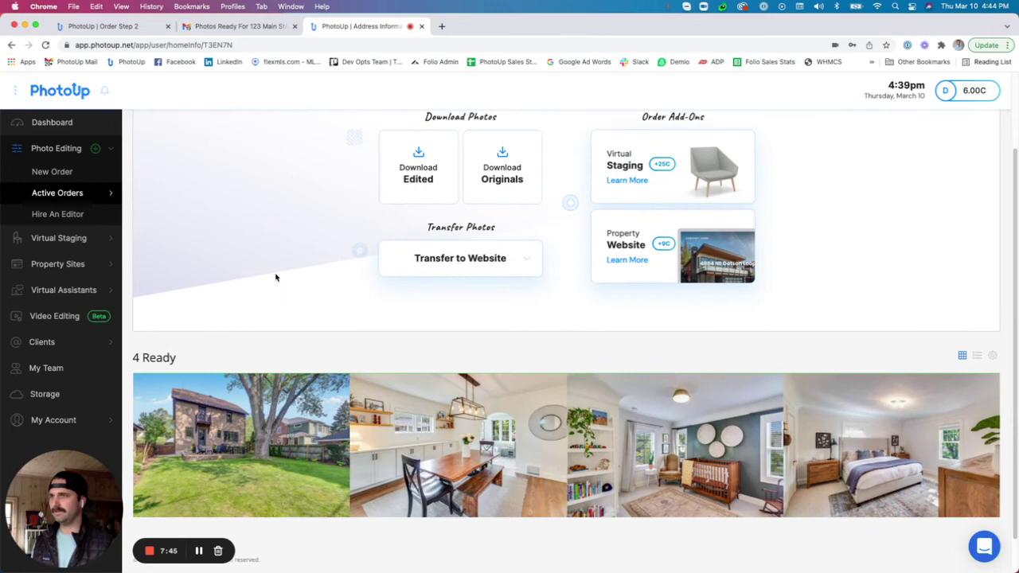
pyautogui.scroll(2, 276, 278)
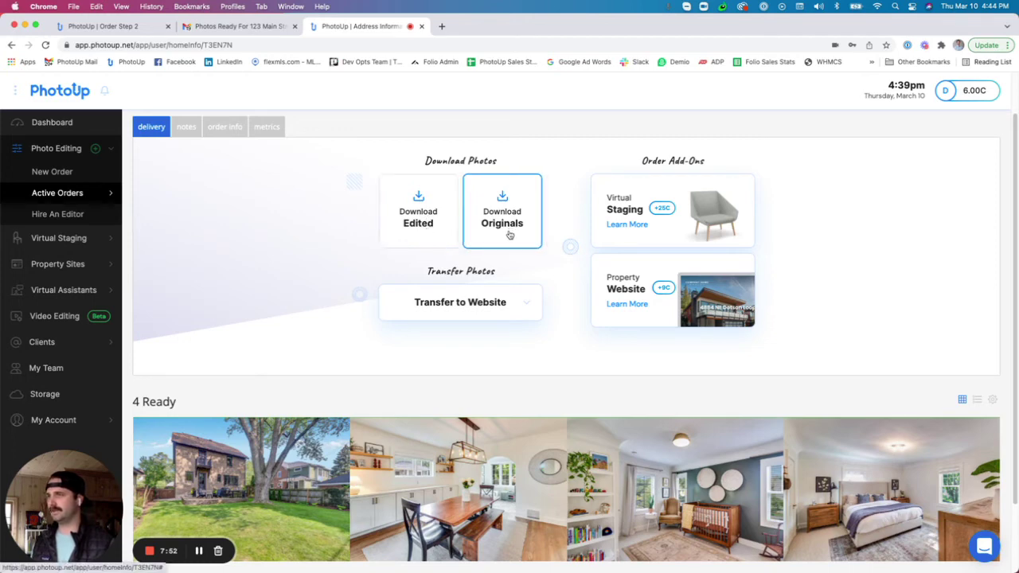
pyautogui.click(500, 309)
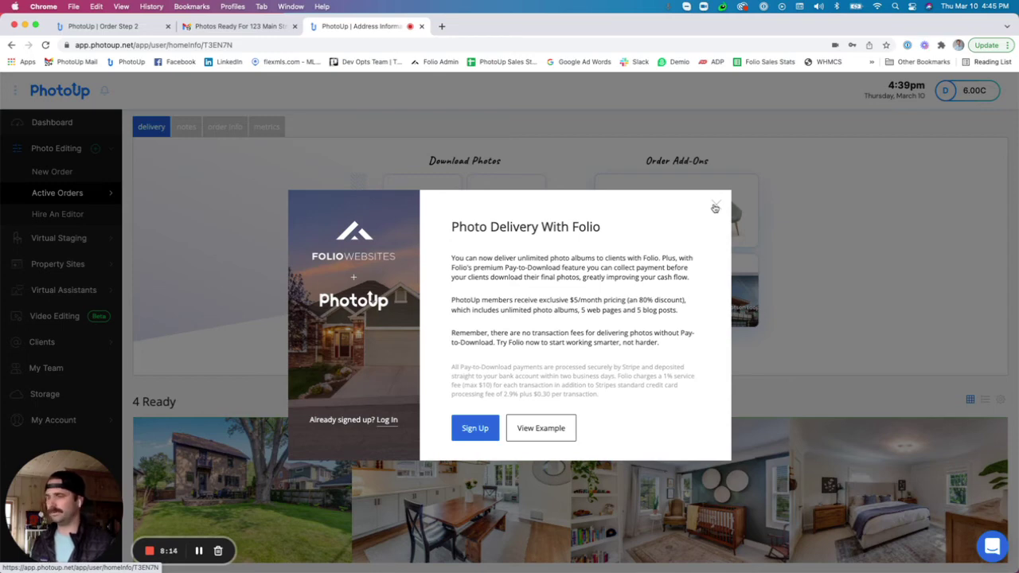
pyautogui.click(715, 208)
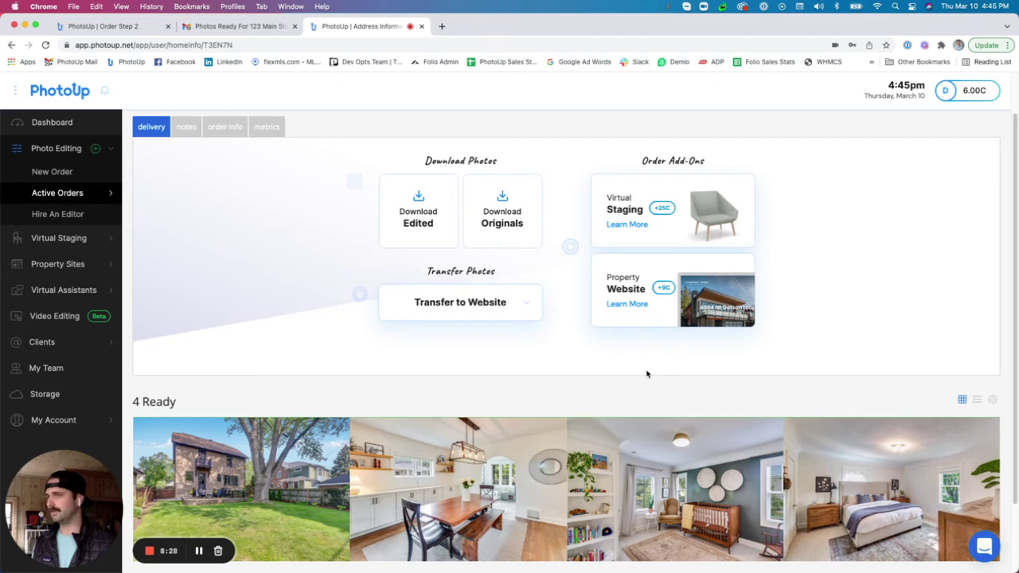
pyautogui.scroll(-3, 311, 382)
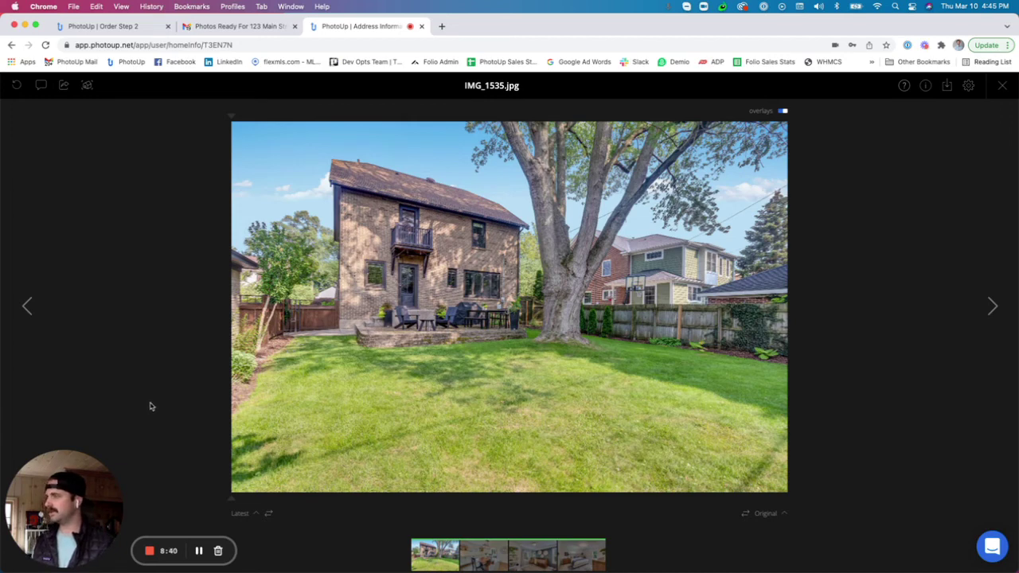
# - Compare the backyard photo's original and edited versions, then advance past IMG_1577 and IMG_1631 to IMG_1640
pyautogui.moveTo(231, 501); pyautogui.dragTo(779, 497)
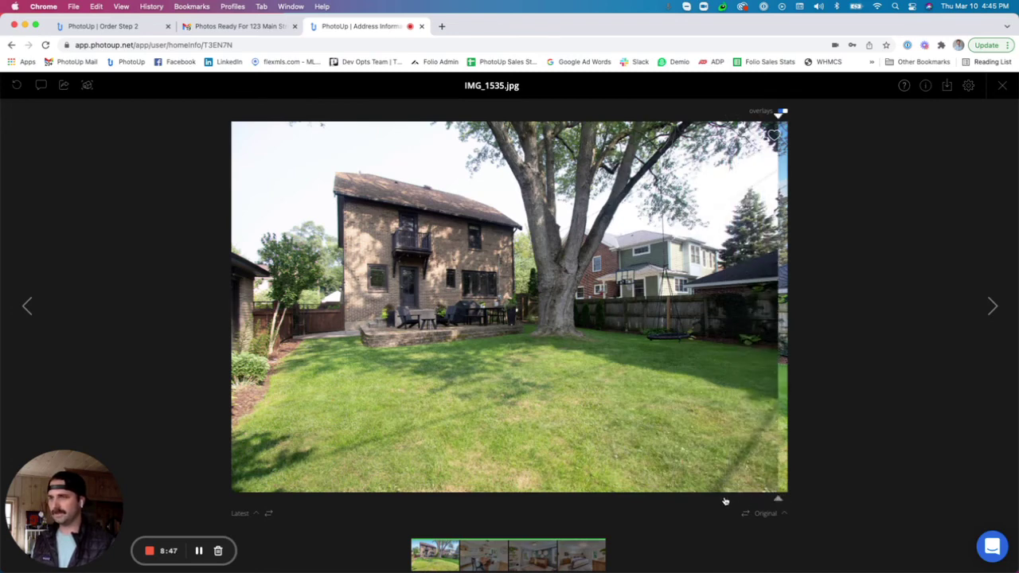
pyautogui.moveTo(726, 501); pyautogui.dragTo(191, 528)
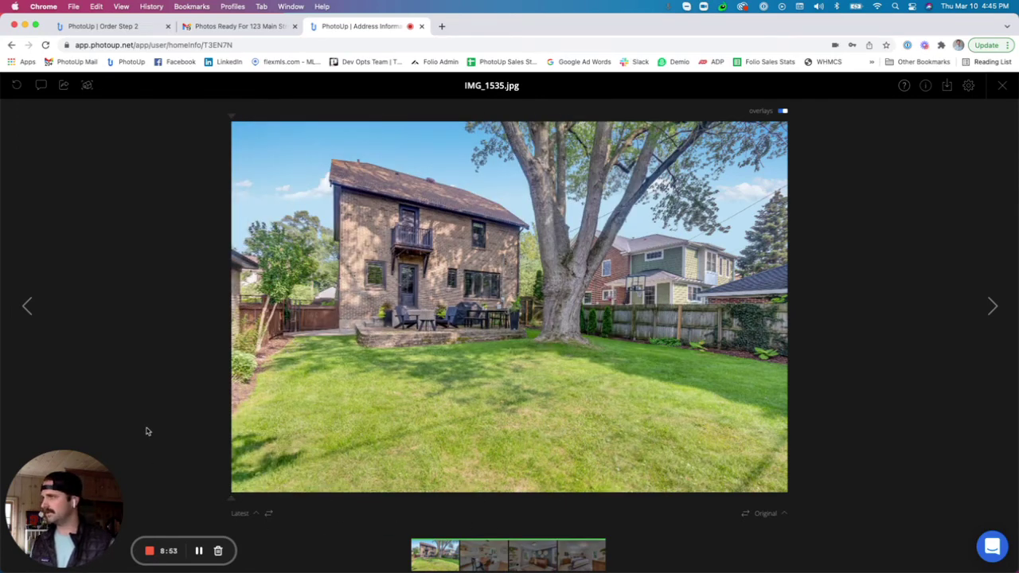
pyautogui.click(996, 308)
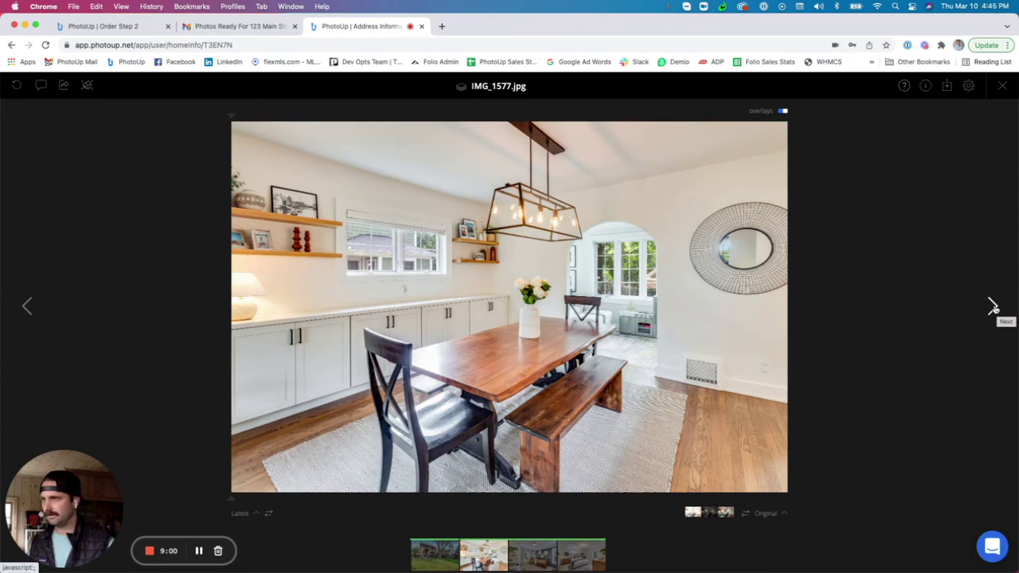
pyautogui.click(994, 307)
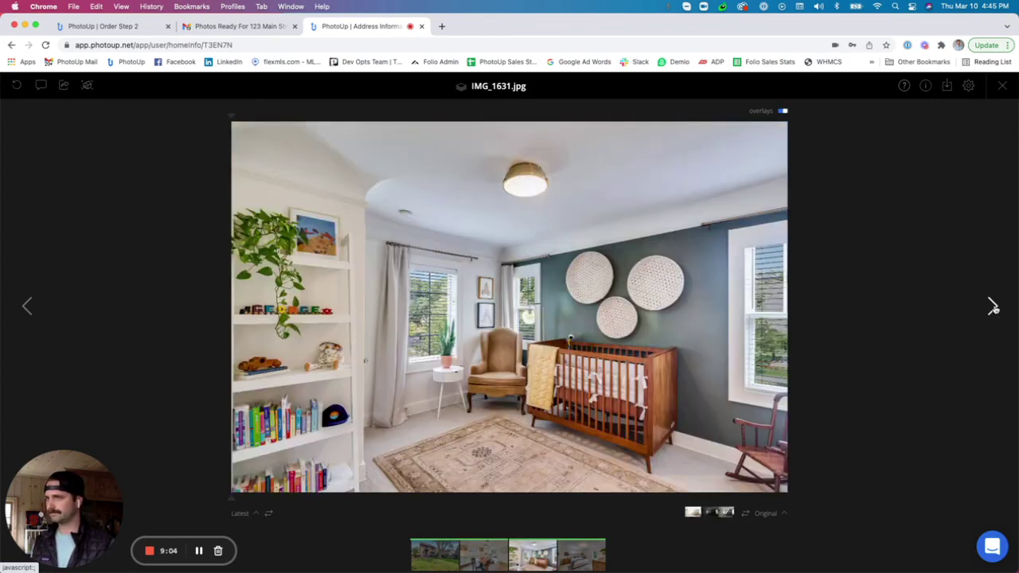
pyautogui.click(994, 308)
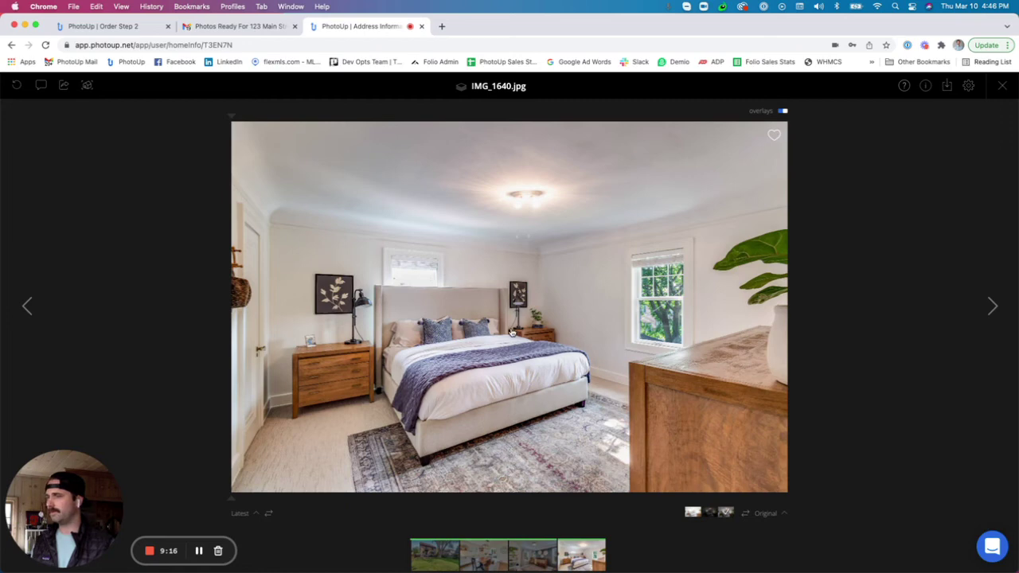
# - Pin a 'please remove cords' revision note beside the left nightstand lamp
pyautogui.click(16, 85)
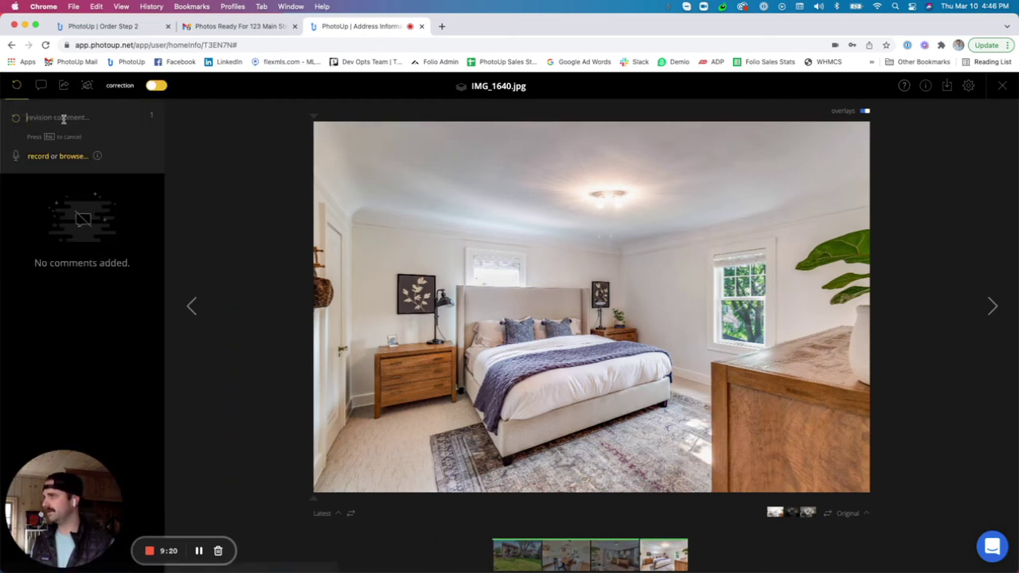
pyautogui.write('I')
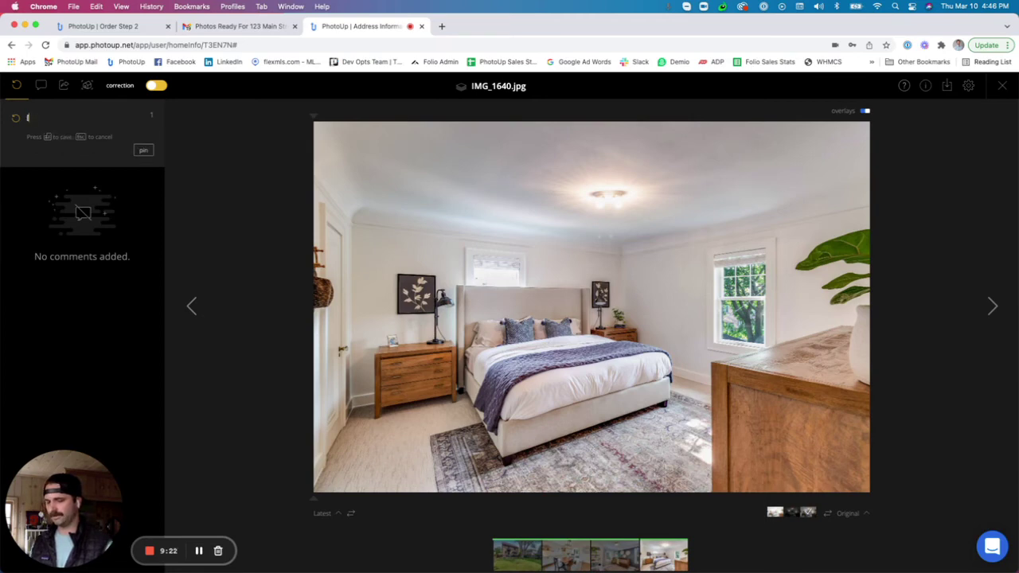
pyautogui.write('easr re.p')
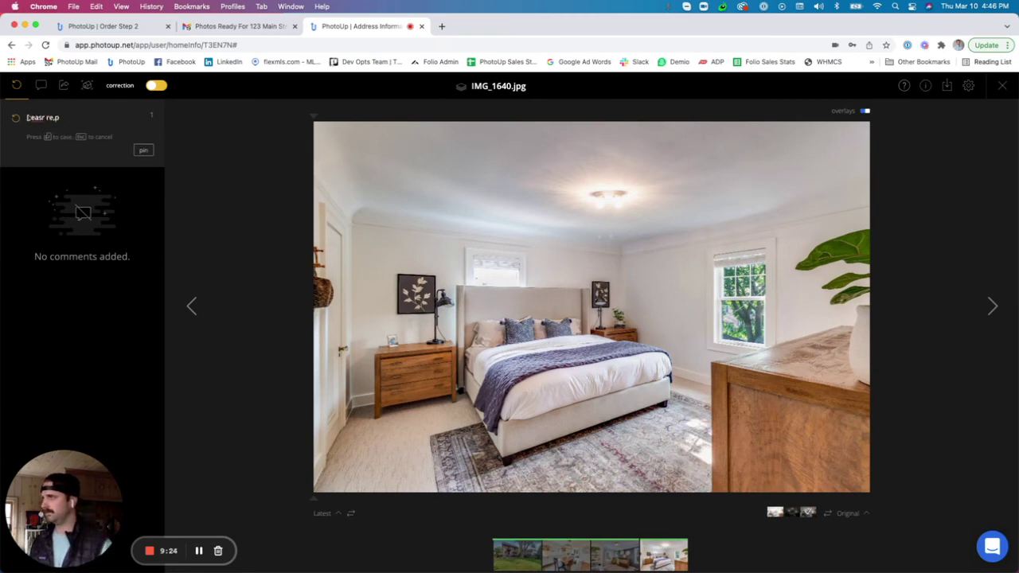
pyautogui.press('super+a')
pyautogui.press('BackSpace')
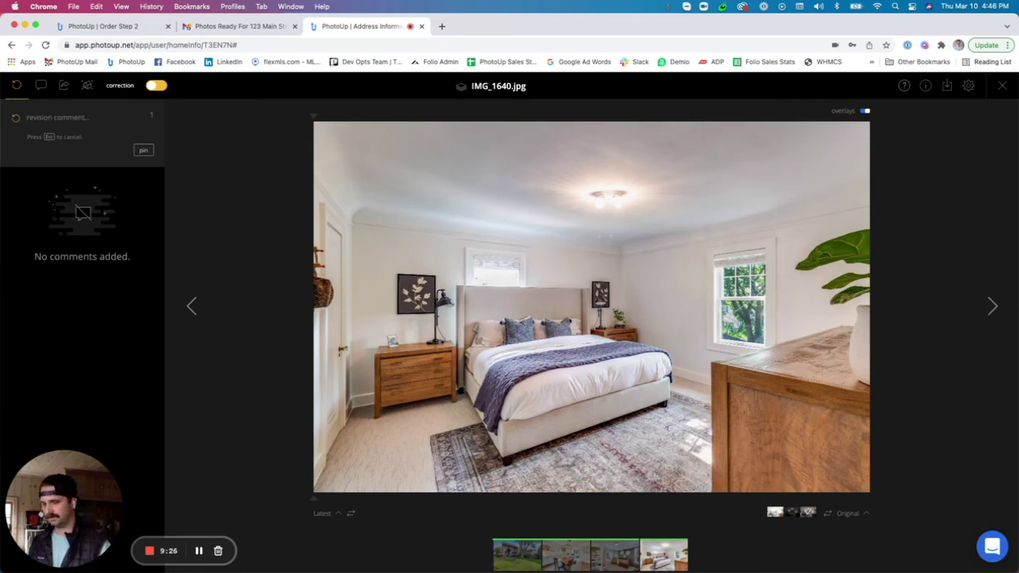
pyautogui.write('please')
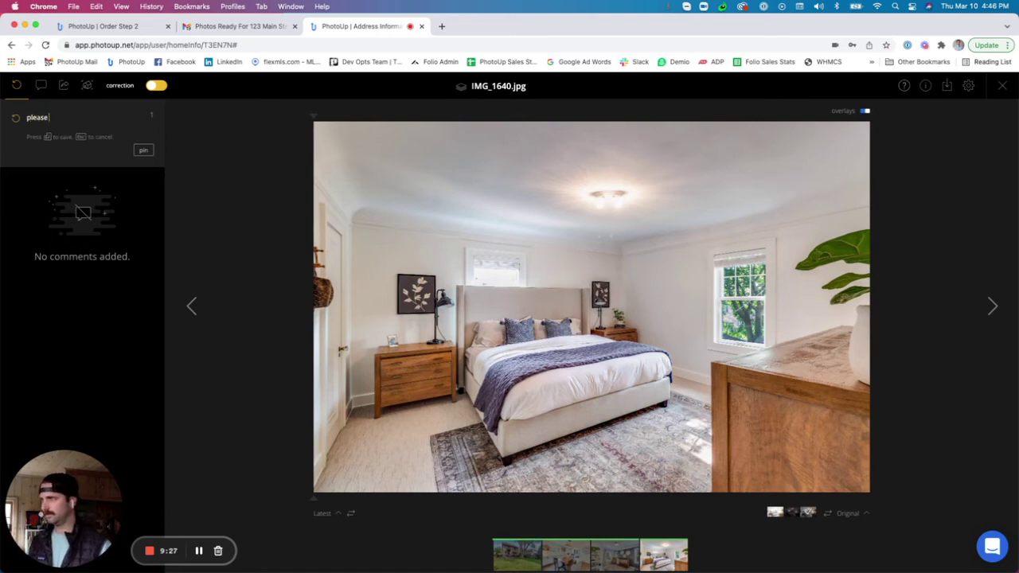
pyautogui.write(' remove cords')
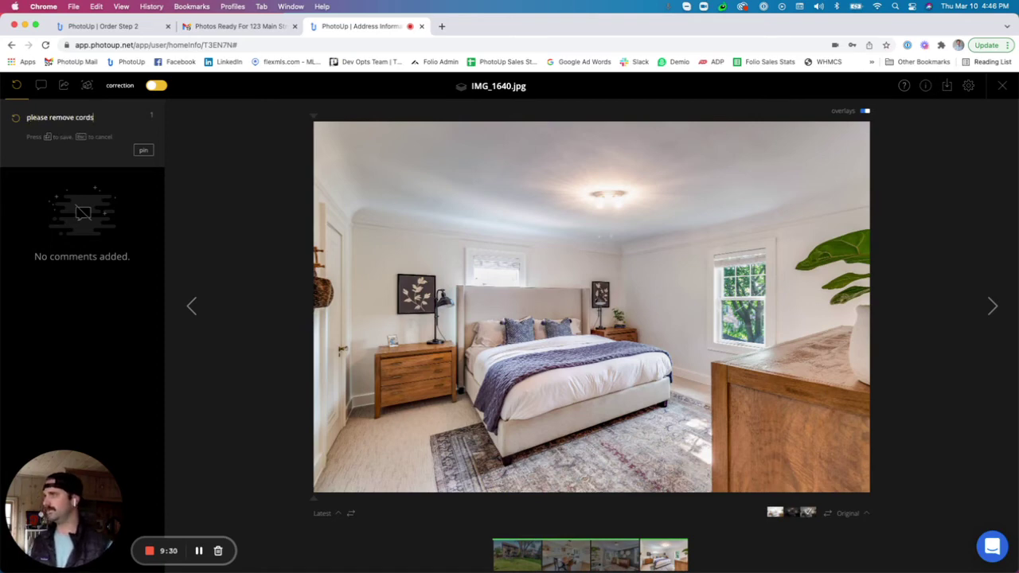
pyautogui.click(142, 153)
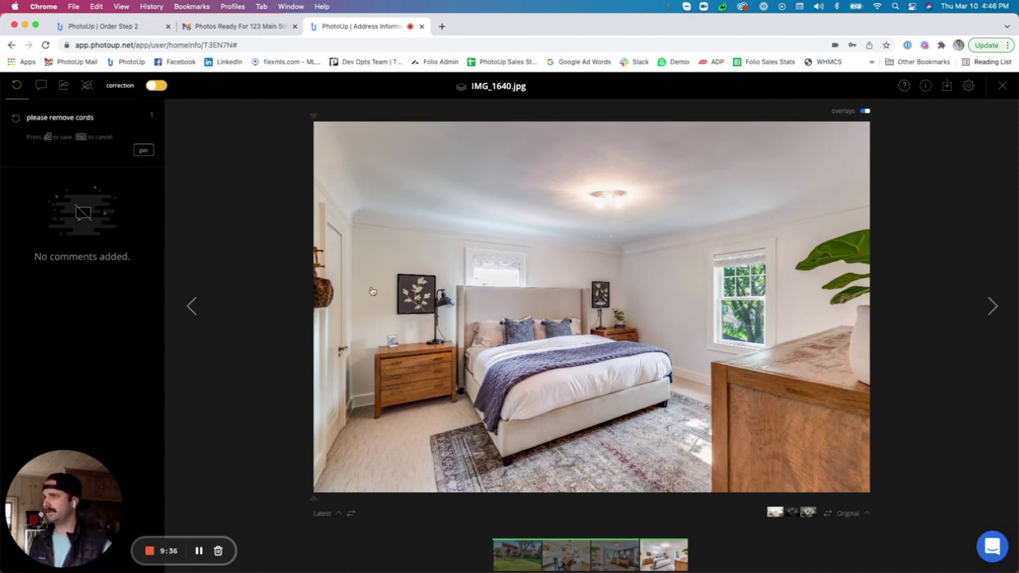
pyautogui.click(141, 152)
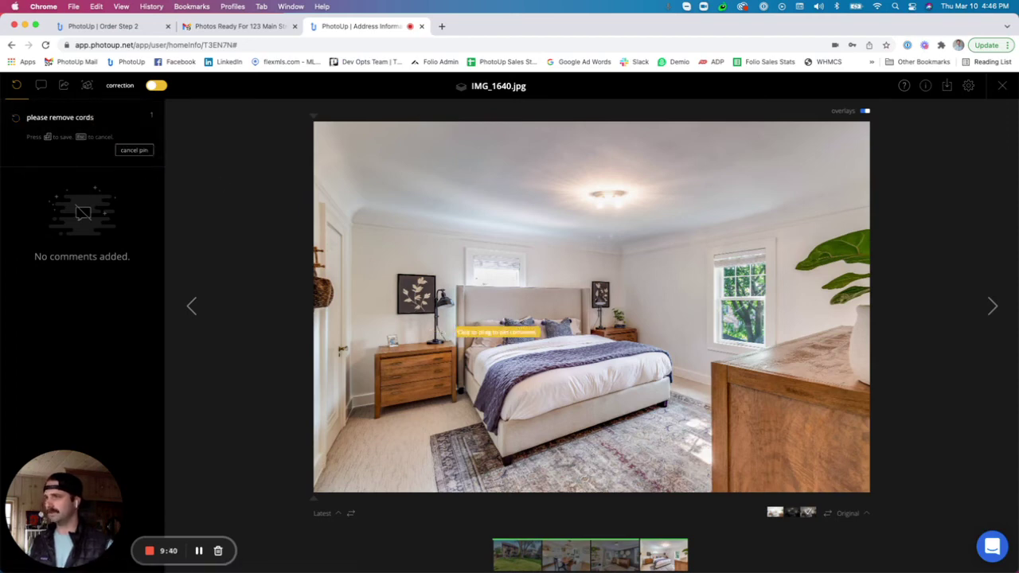
pyautogui.click(436, 328)
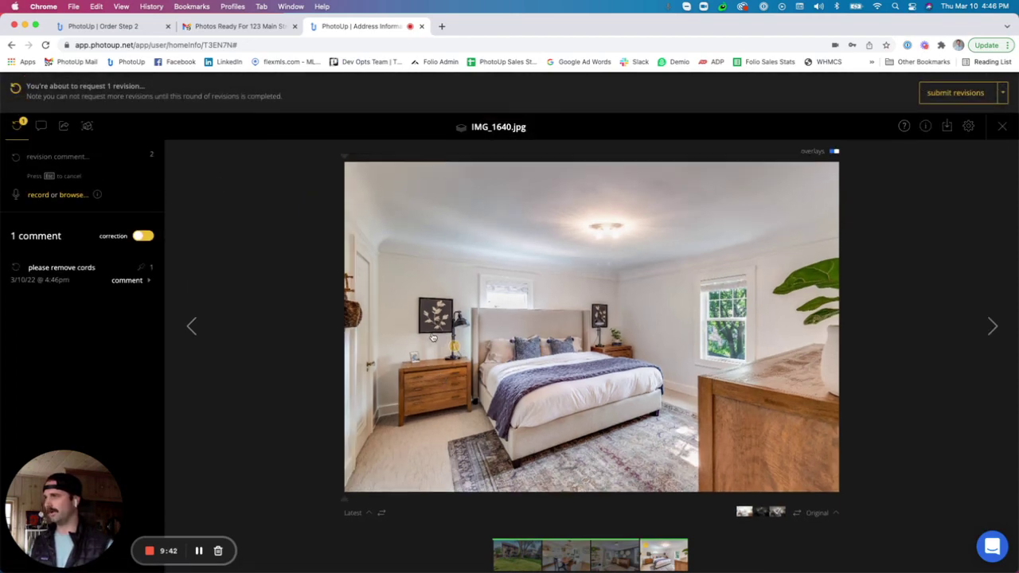
# - Pin a second 'please remove cords' note beside the right nightstand lamp
pyautogui.click(89, 160)
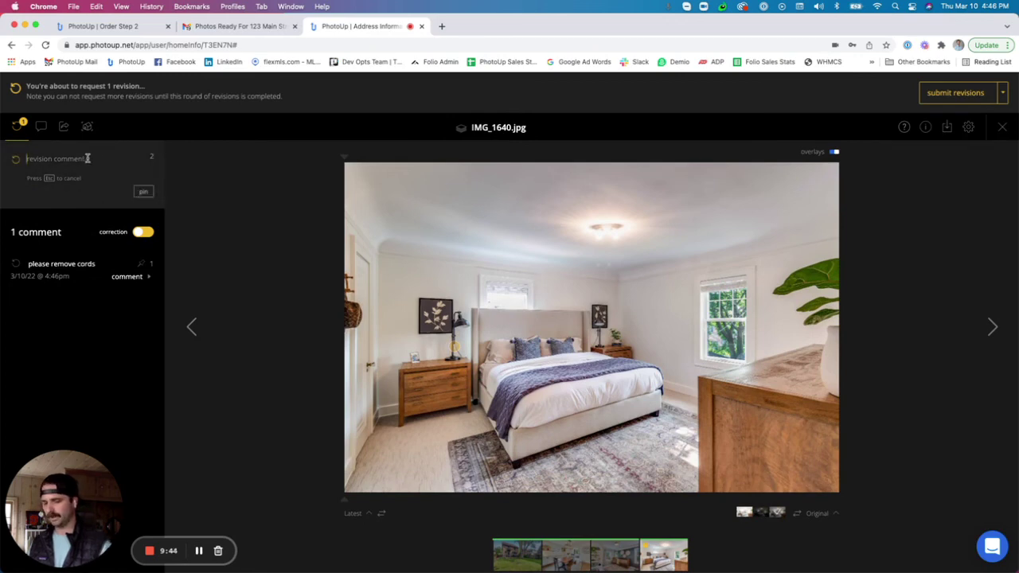
pyautogui.write('pleas')
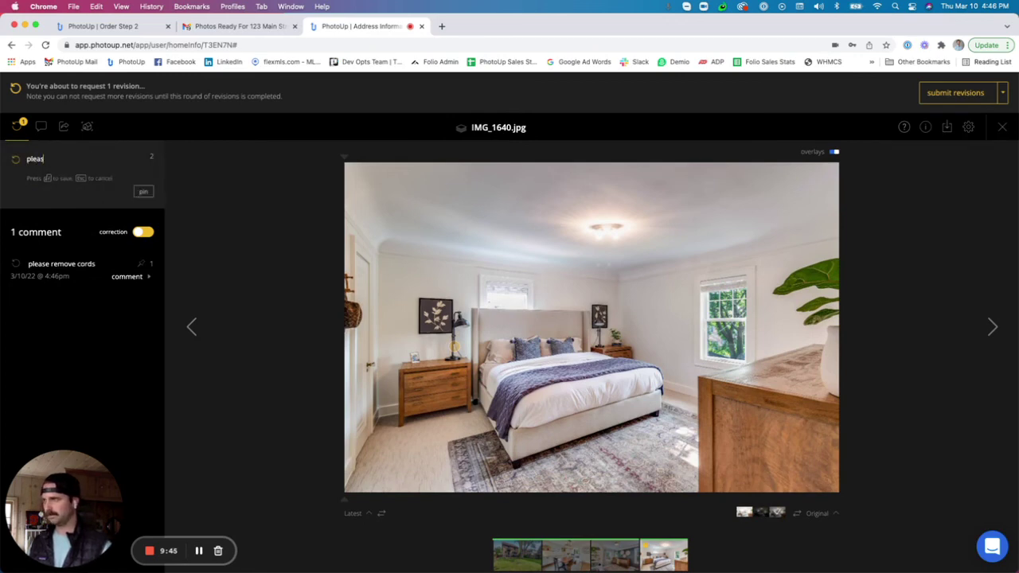
pyautogui.write('e remove cords')
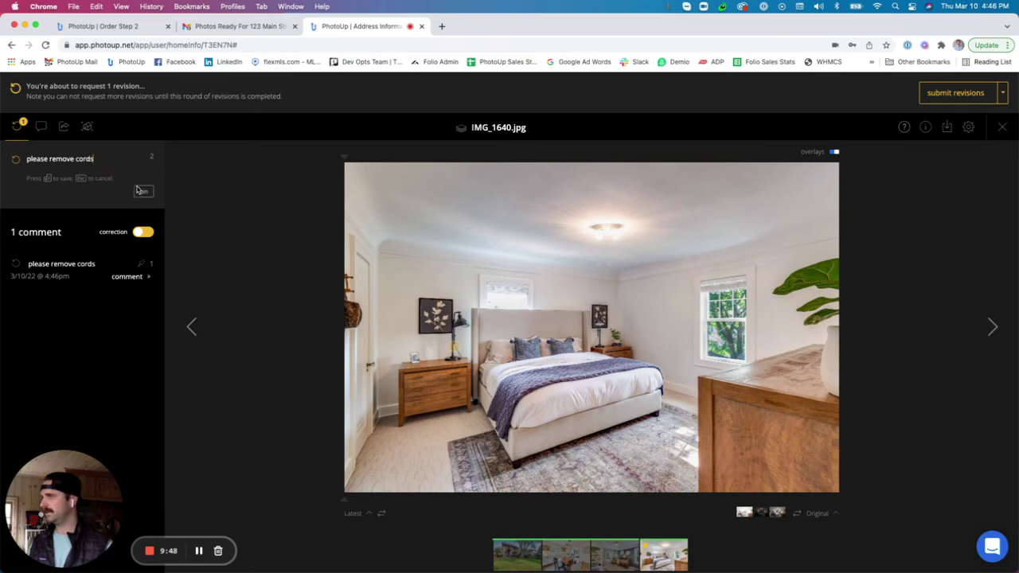
pyautogui.click(141, 192)
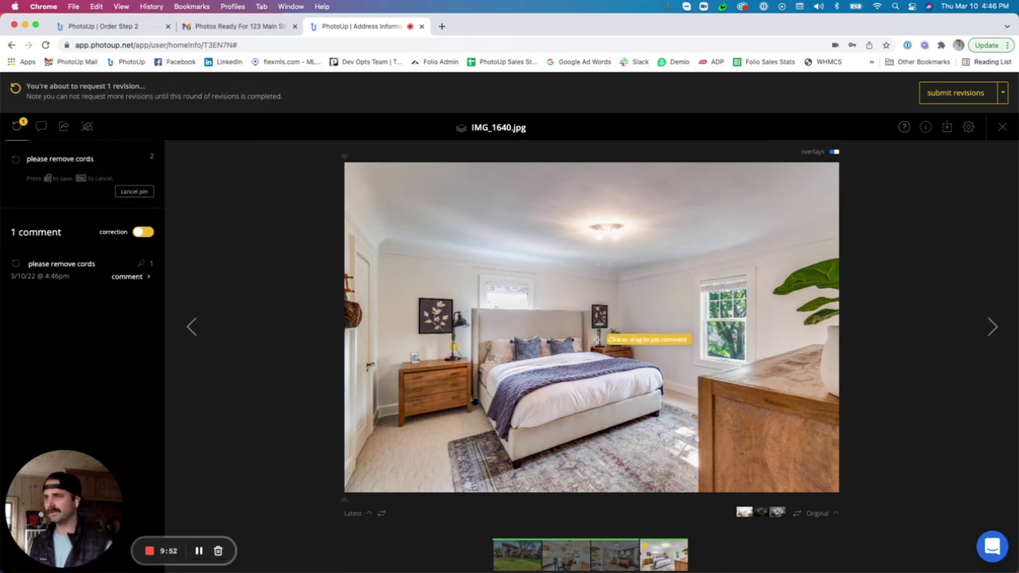
pyautogui.click(594, 338)
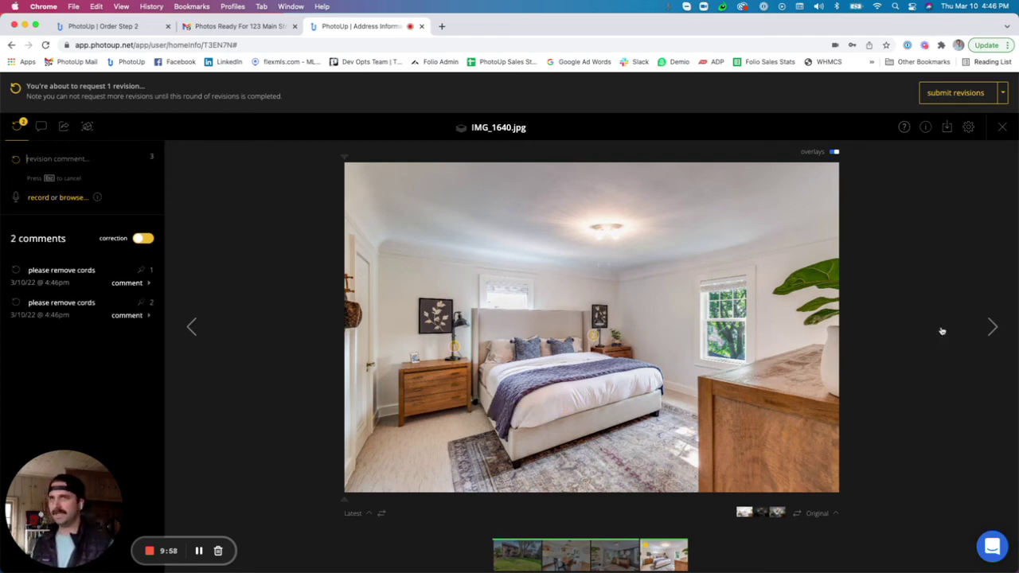
# - Submit the bedroom photo's revision request, dismiss the Your Editors popup, and rate the editing Looks Good
pyautogui.click(949, 94)
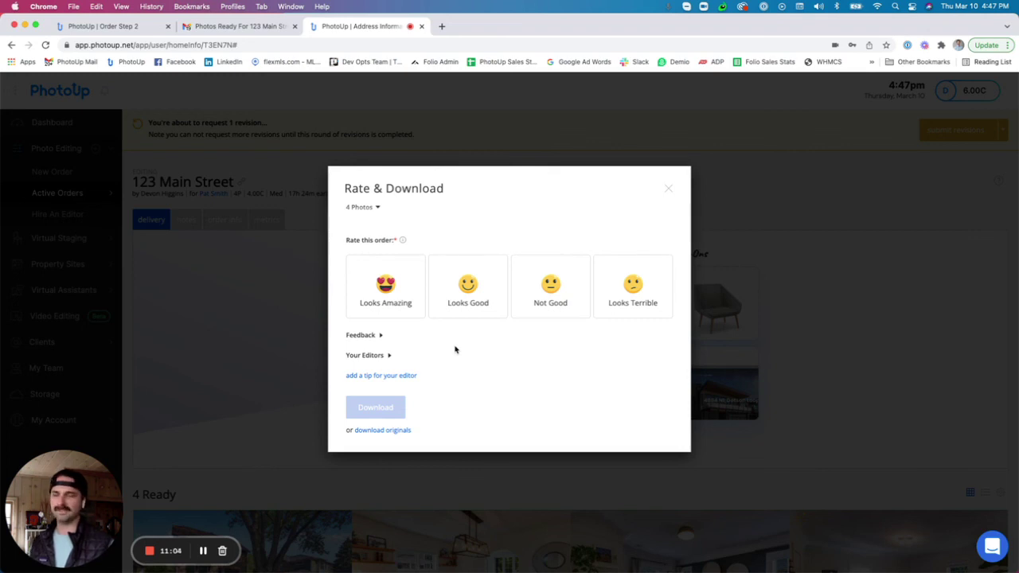
pyautogui.click(368, 358)
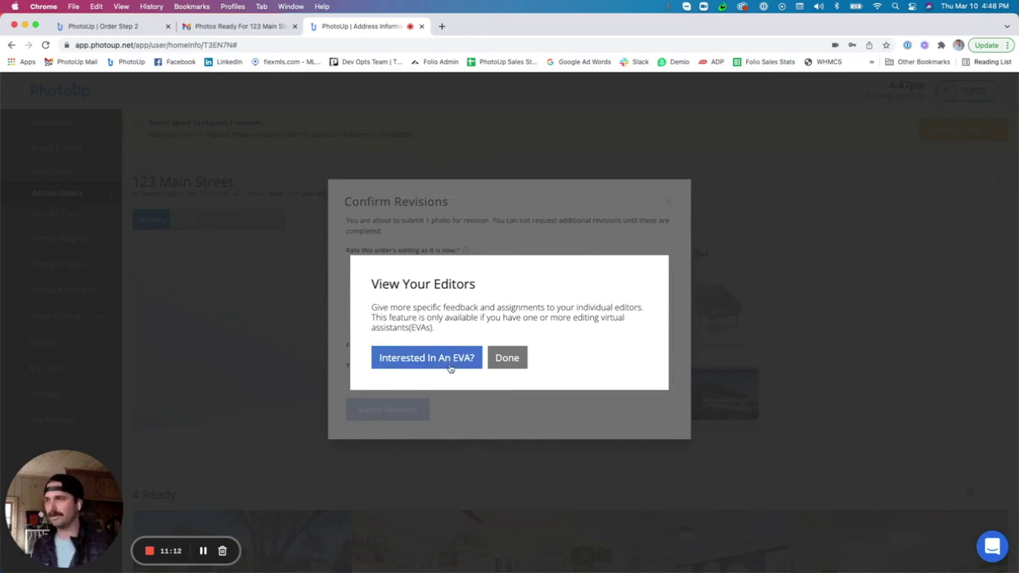
pyautogui.click(508, 360)
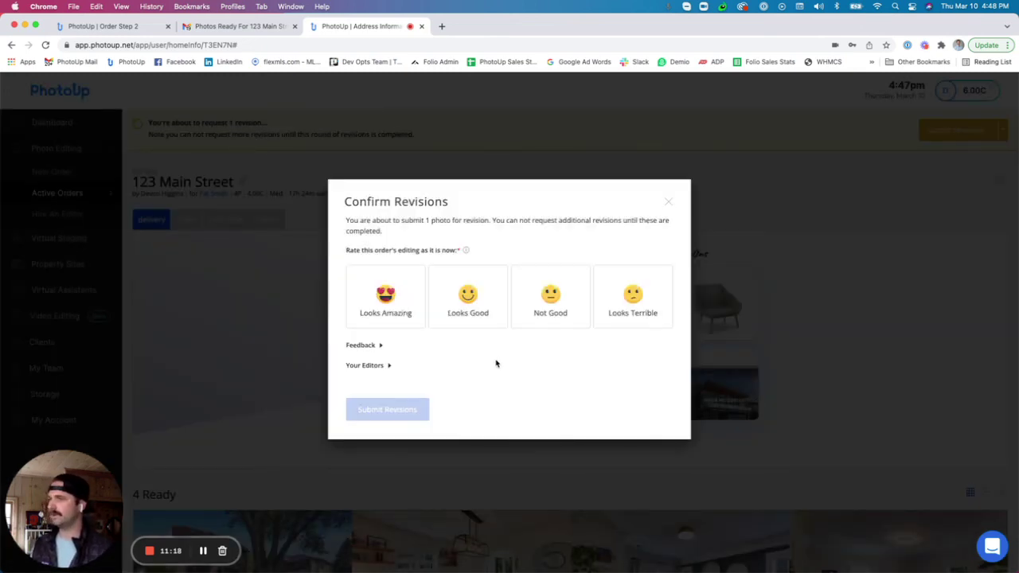
pyautogui.click(387, 322)
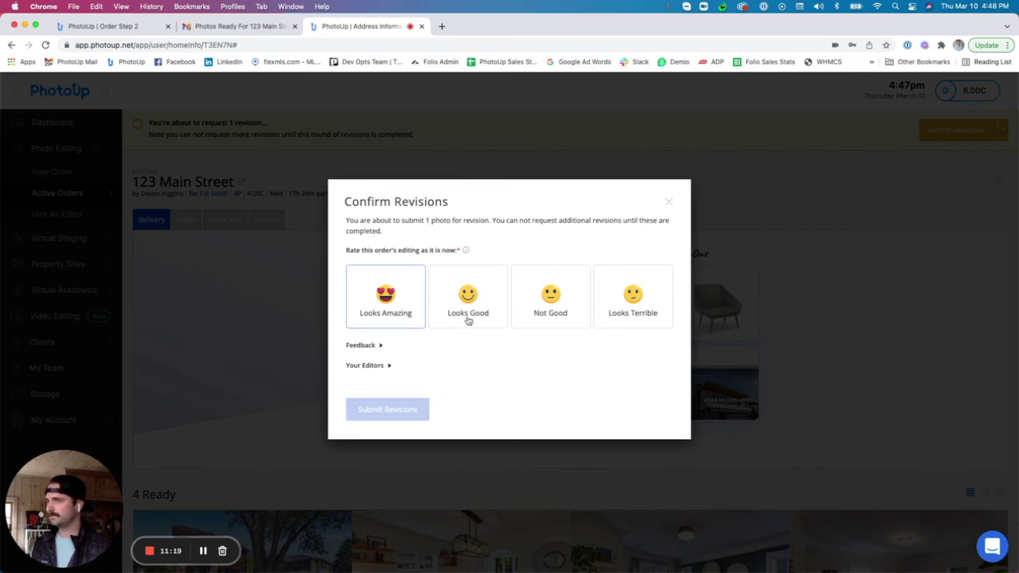
pyautogui.click(482, 316)
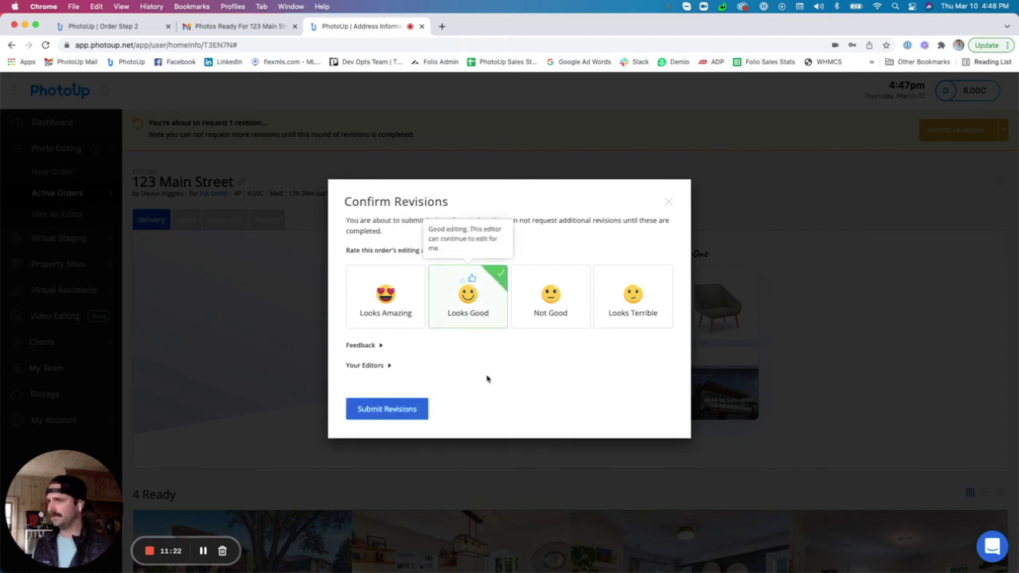
pyautogui.click(378, 409)
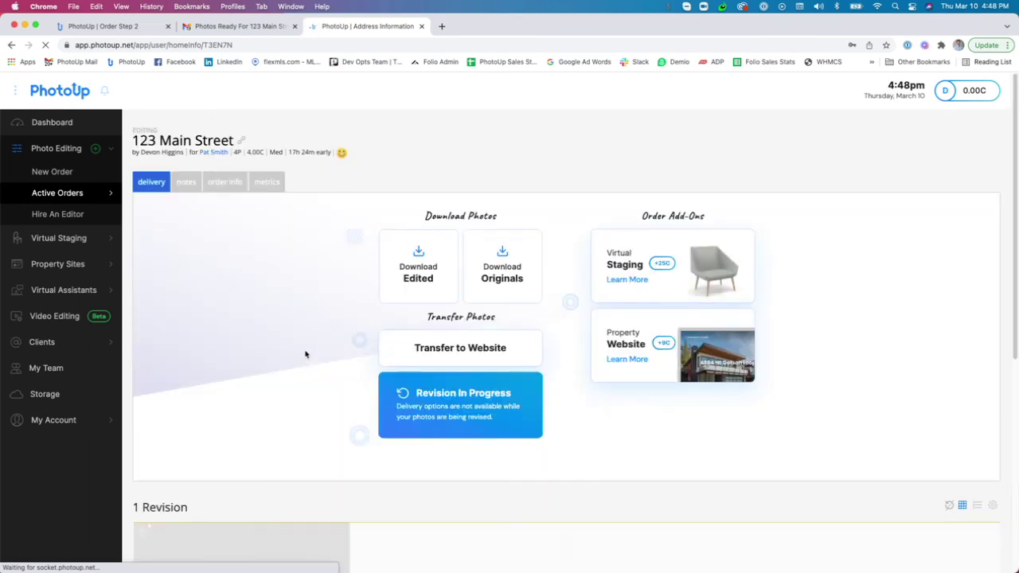
pyautogui.scroll(-2, 305, 355)
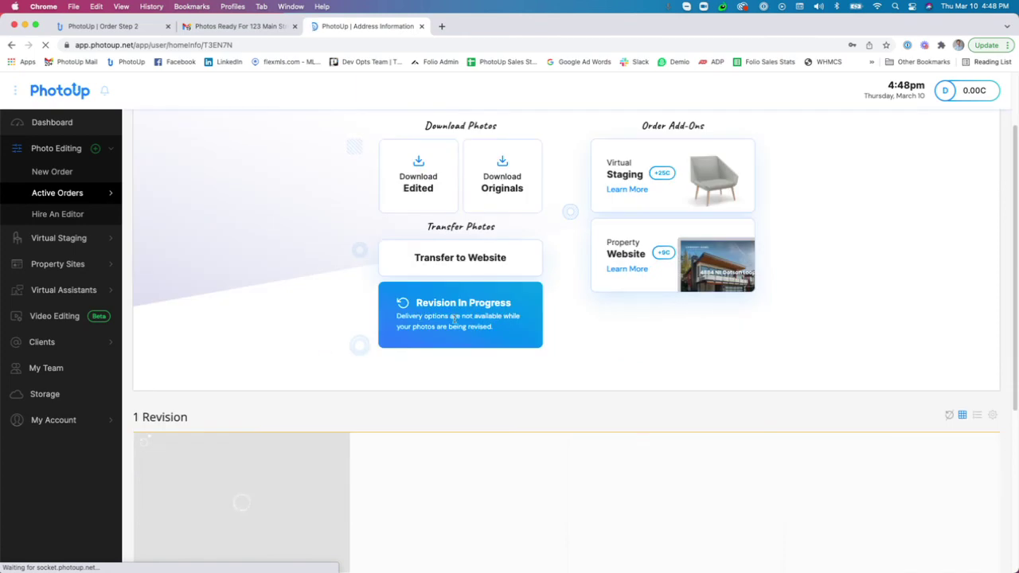
pyautogui.scroll(3, 478, 374)
pyautogui.scroll(-1, 499, 426)
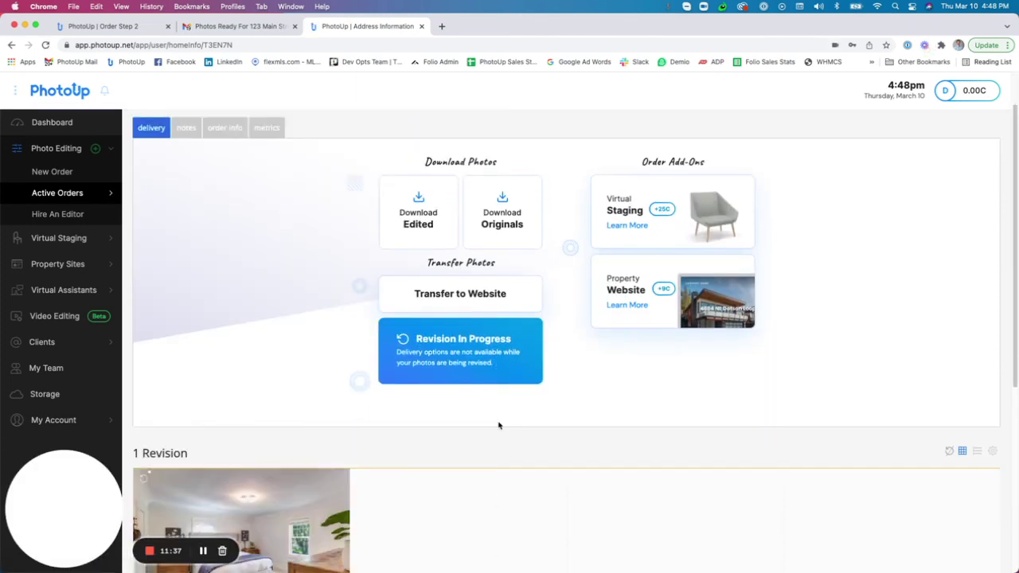
pyautogui.scroll(-4, 499, 426)
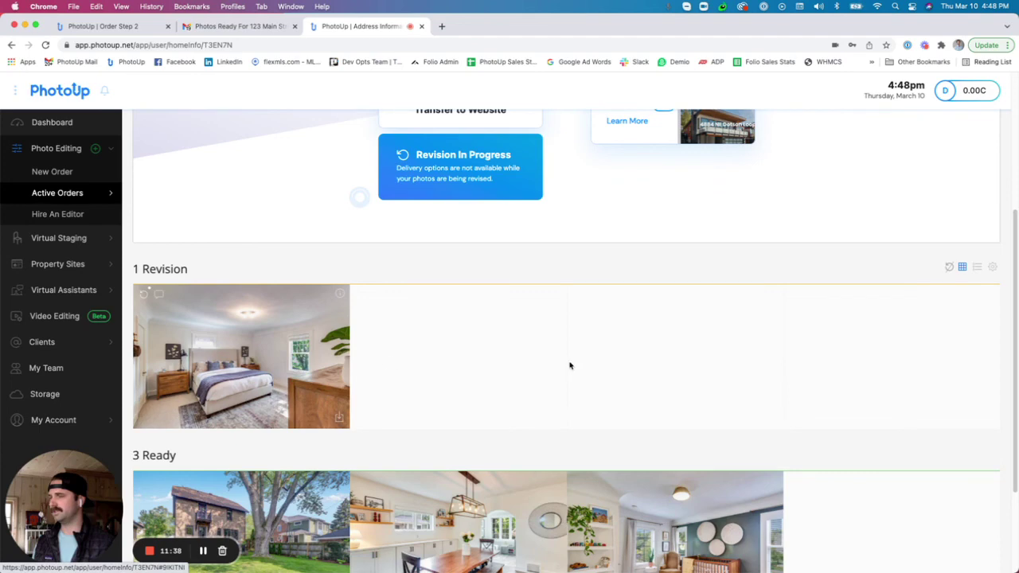
pyautogui.scroll(5, 623, 378)
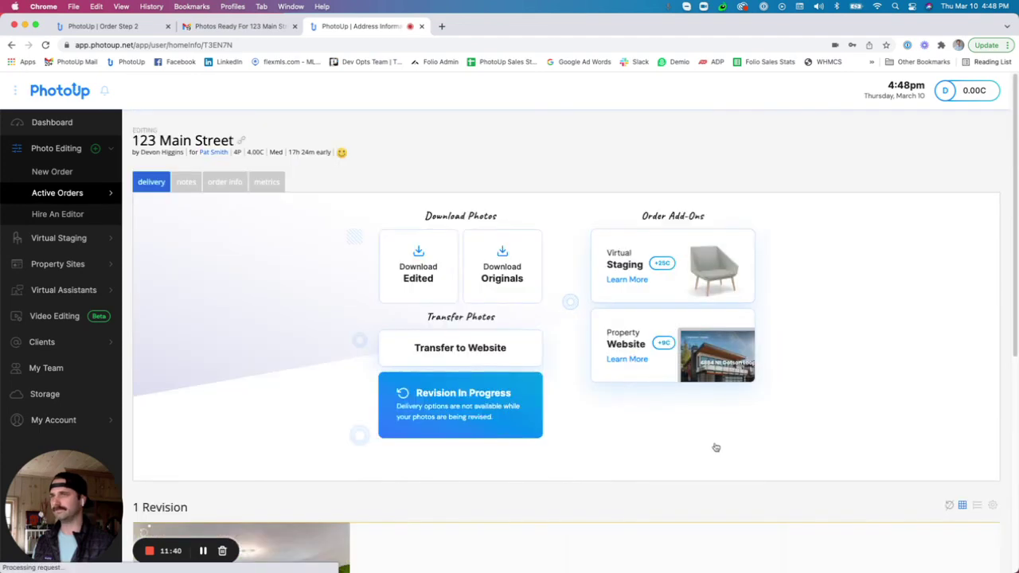
pyautogui.click(187, 188)
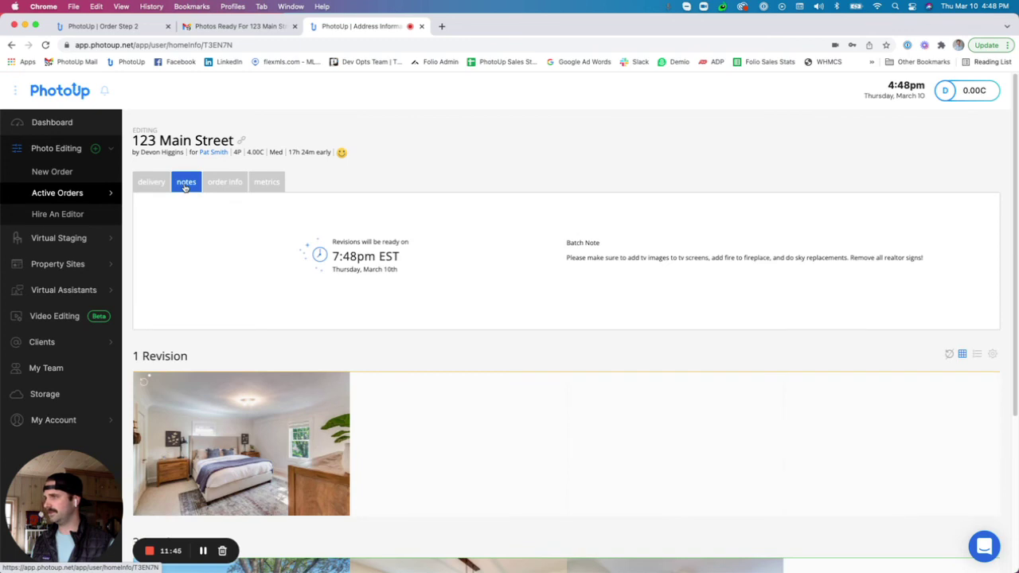
pyautogui.click(221, 185)
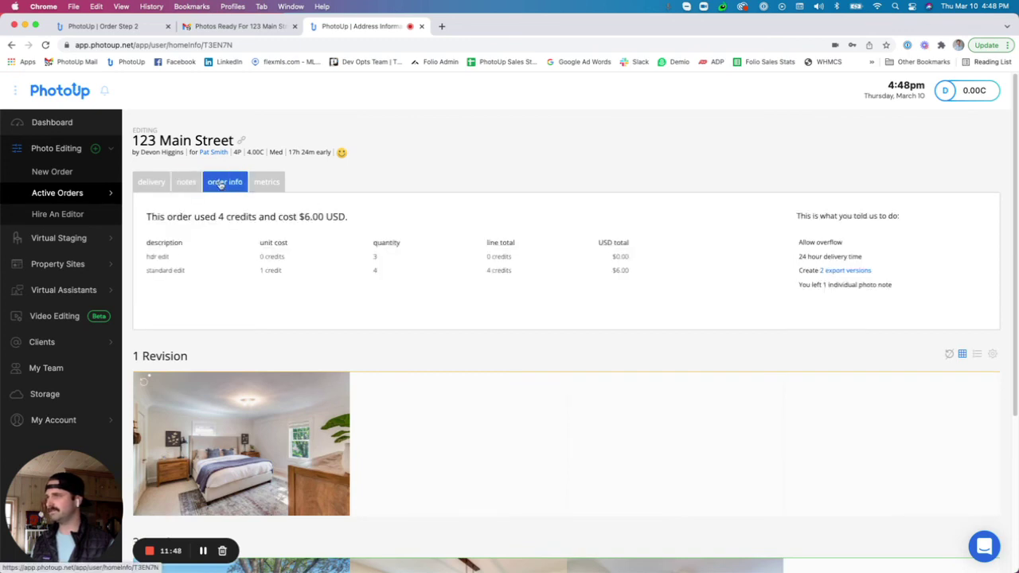
pyautogui.click(263, 185)
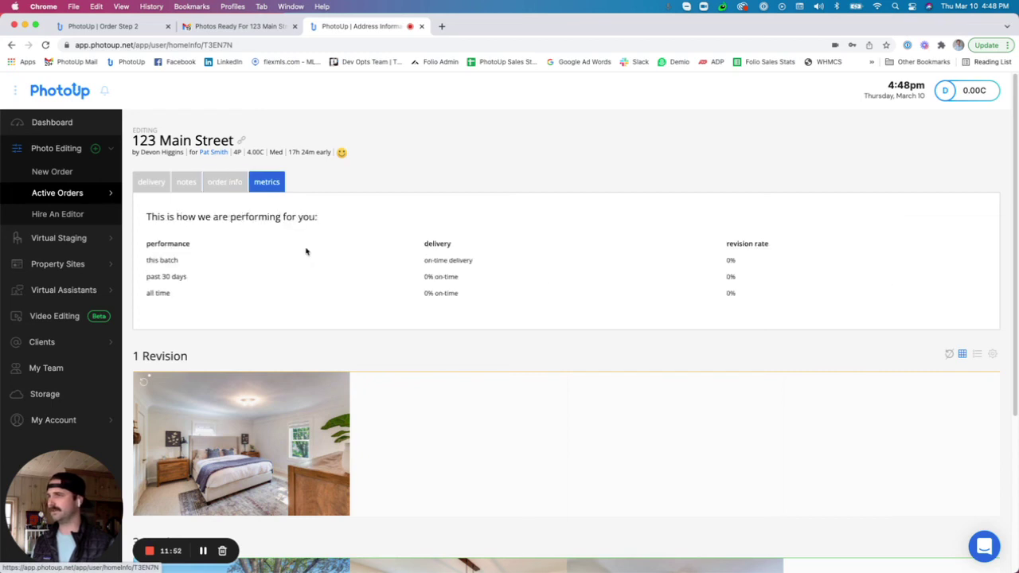
pyautogui.click(155, 185)
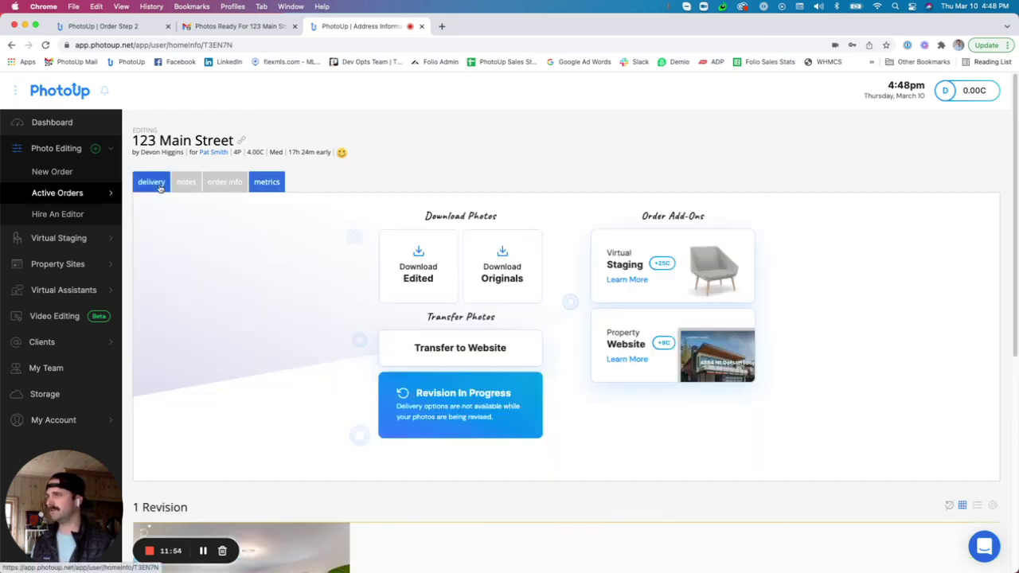